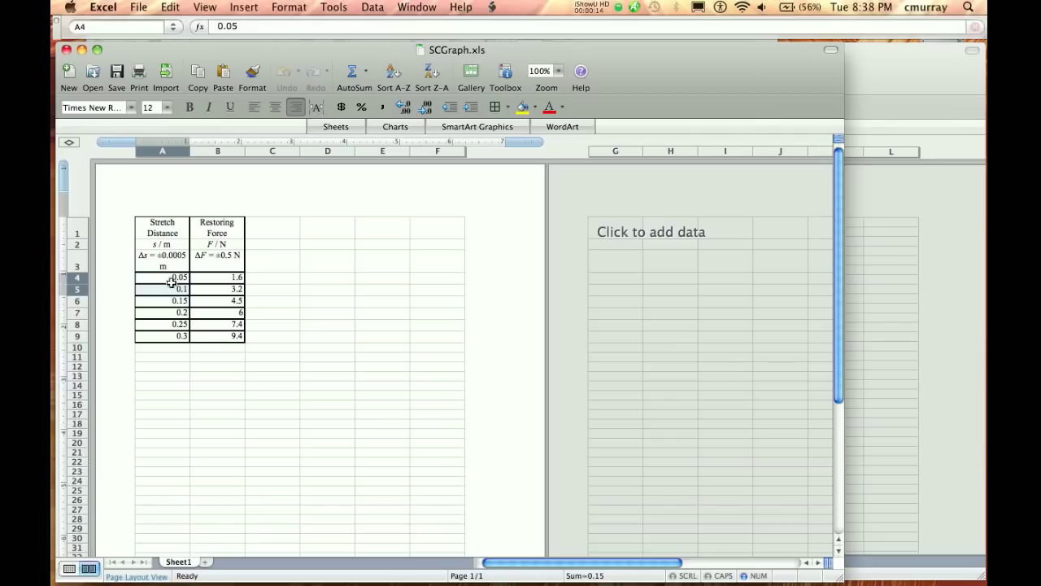
- Format the stretch distances in A4:A9 as Number with two decimal places
click(176, 278)
drag(176, 279, 176, 336)
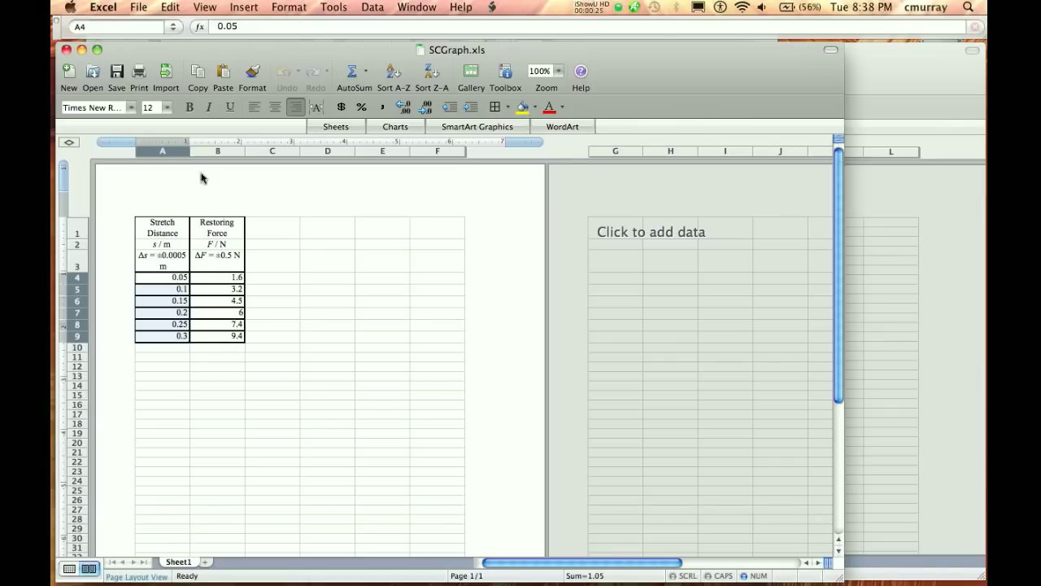
click(292, 8)
click(295, 25)
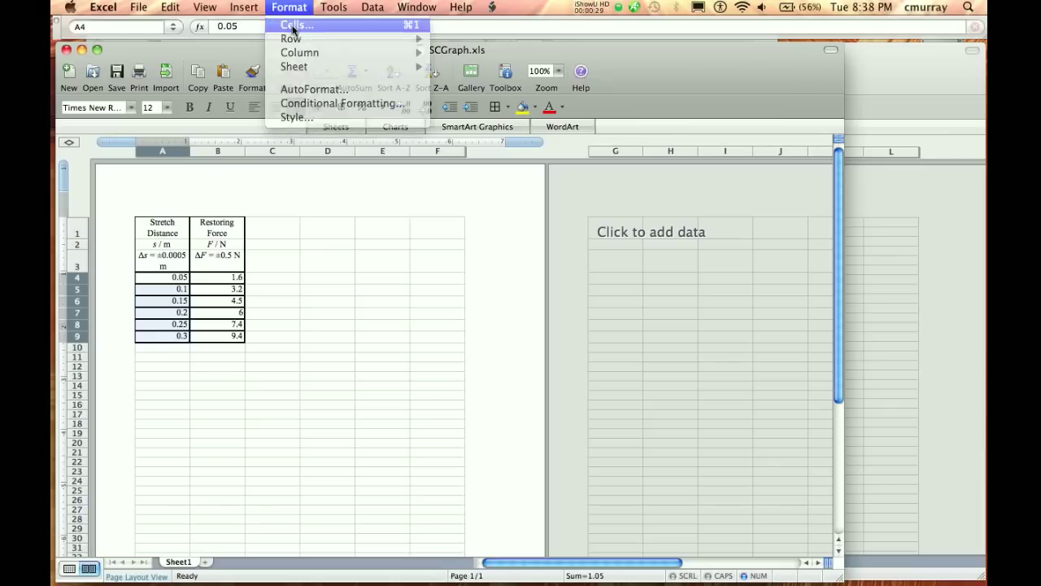
click(158, 278)
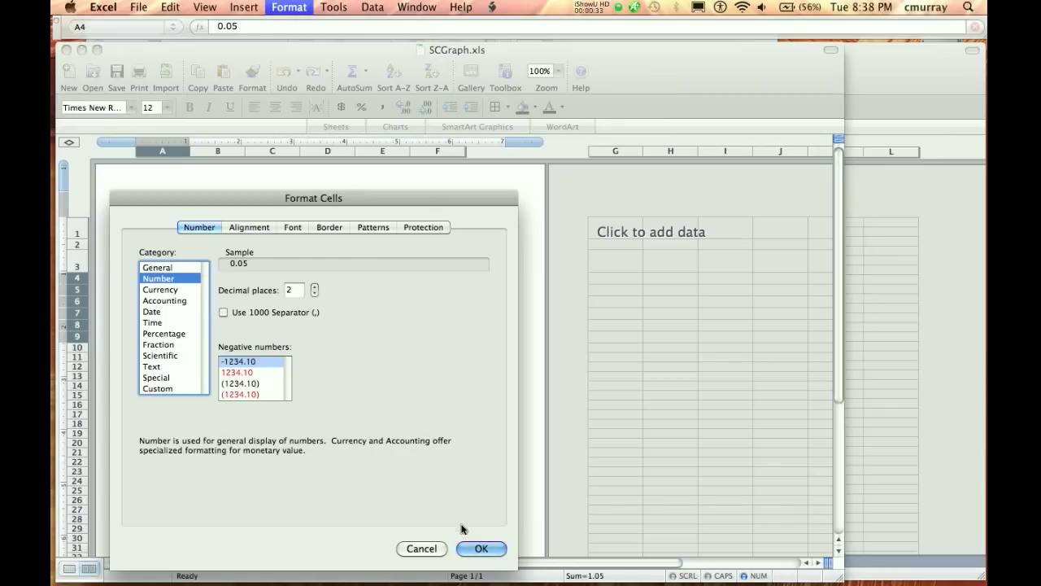
click(468, 553)
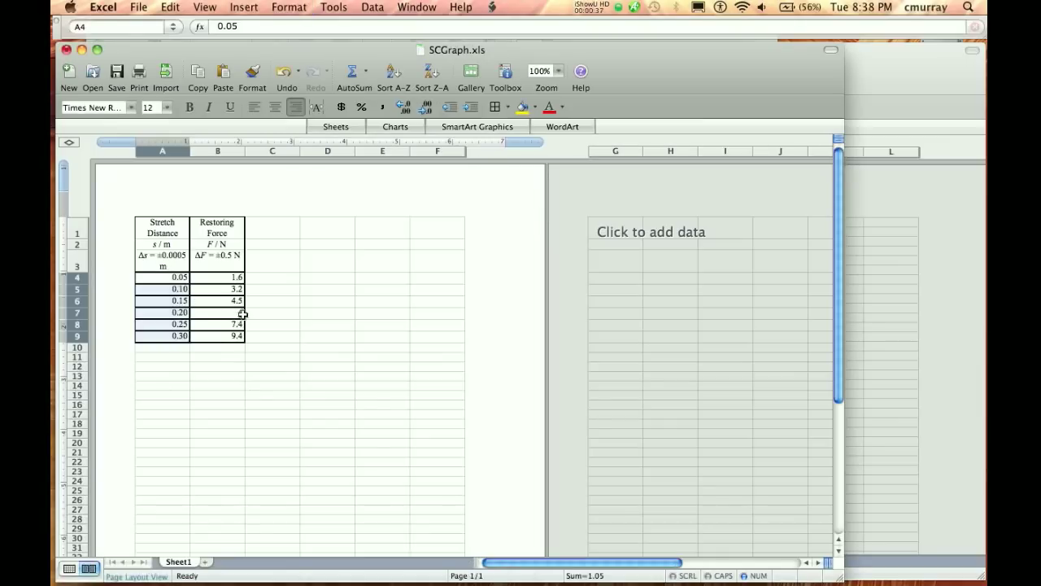
- Re-enter the restoring force in B7 as 6.0
click(236, 313)
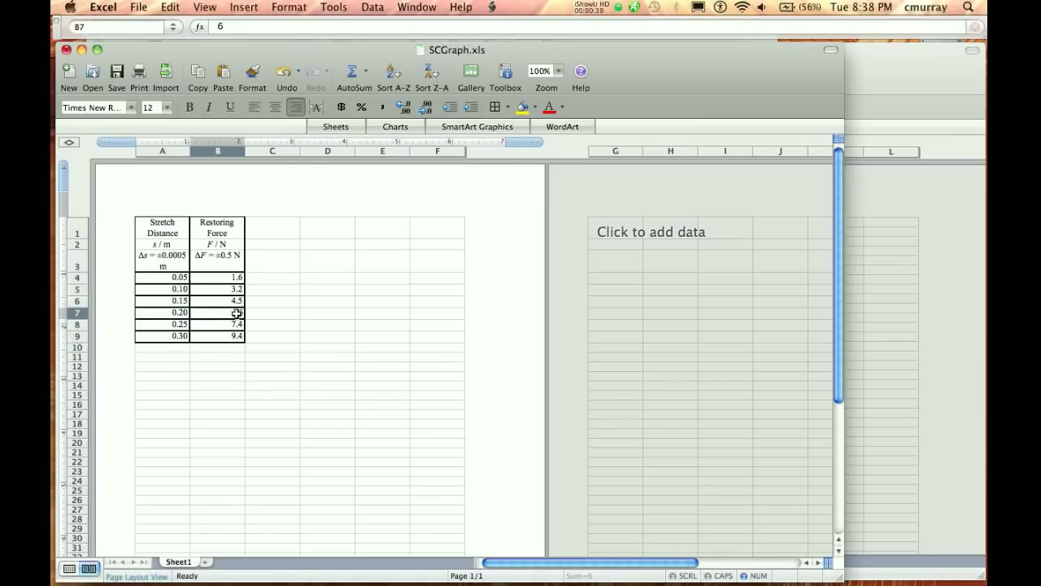
text(6.0)
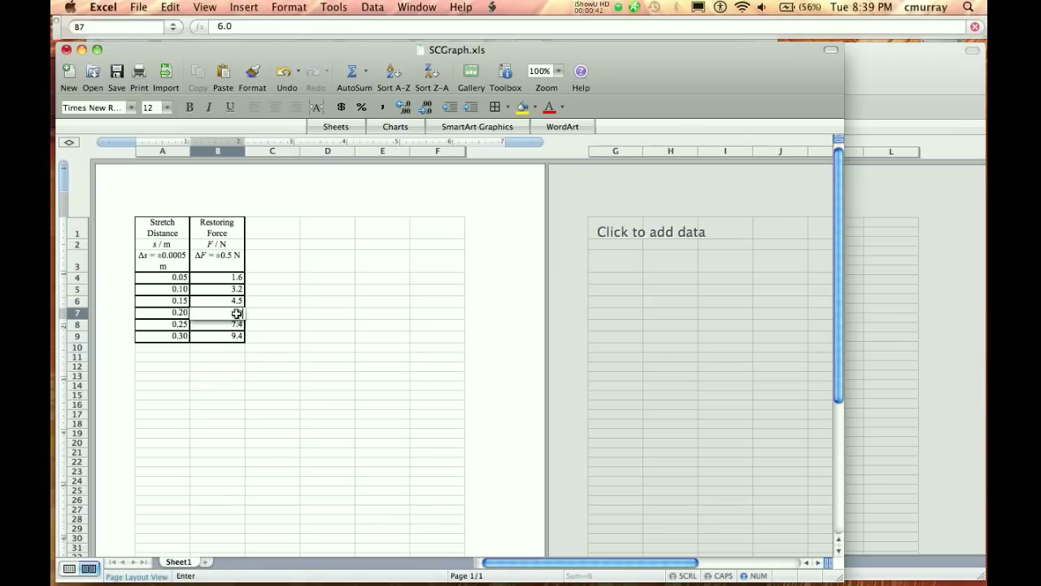
key(Return)
- Format the restoring forces in B4:B9 as Number with one decimal place
drag(226, 276, 228, 342)
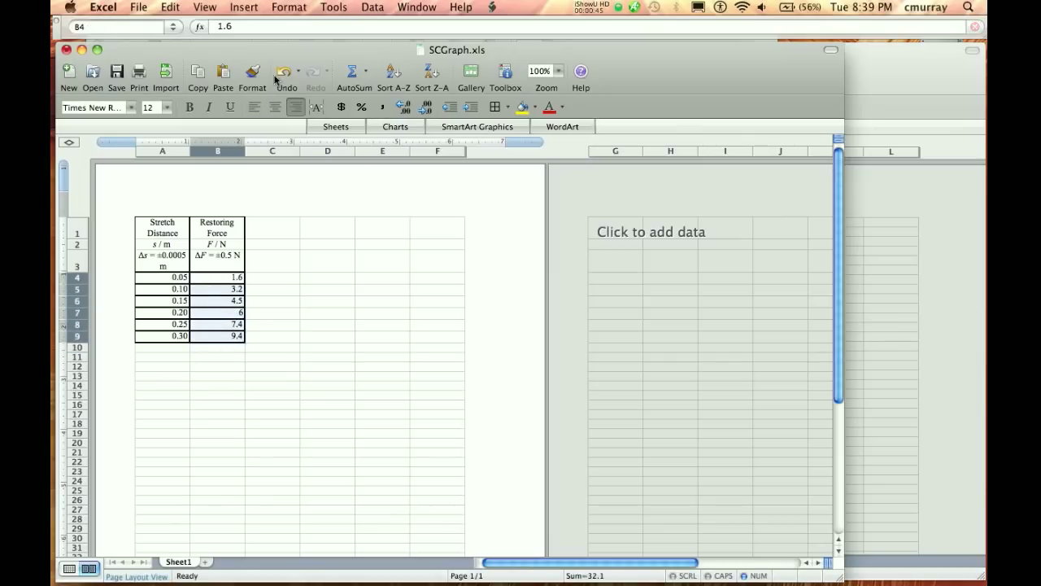
click(288, 8)
click(288, 26)
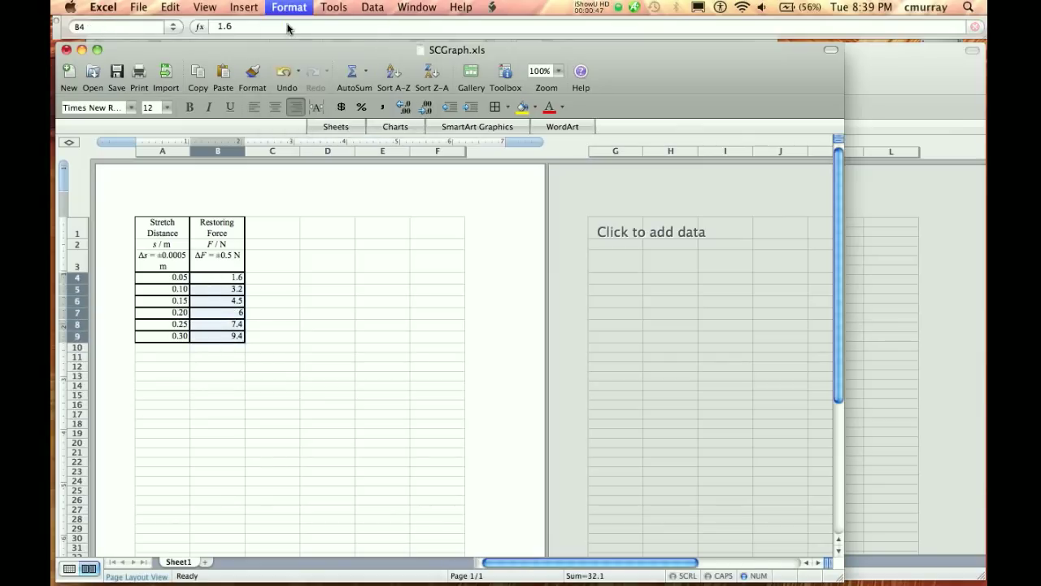
click(166, 280)
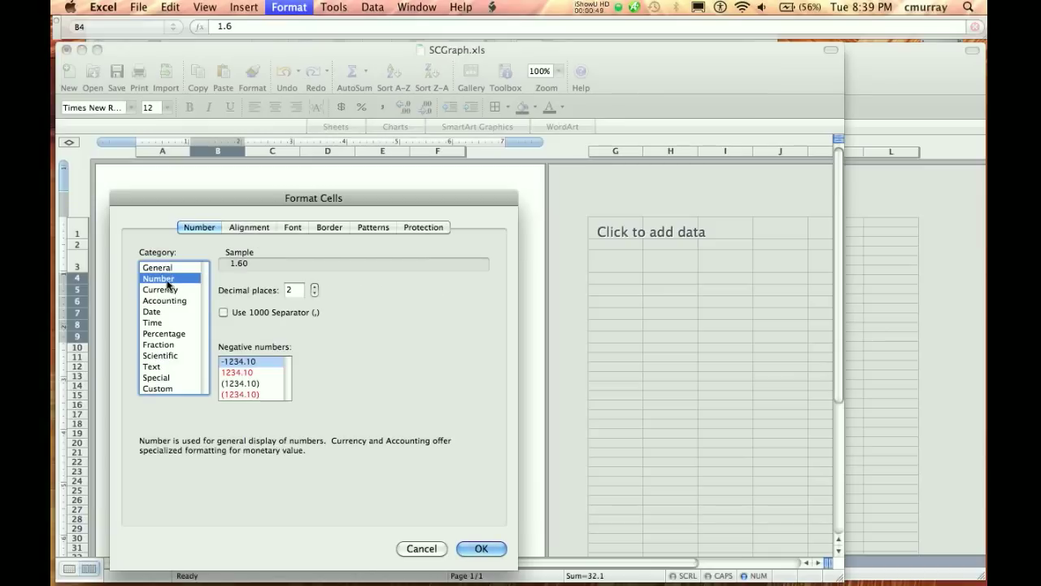
click(314, 294)
click(481, 549)
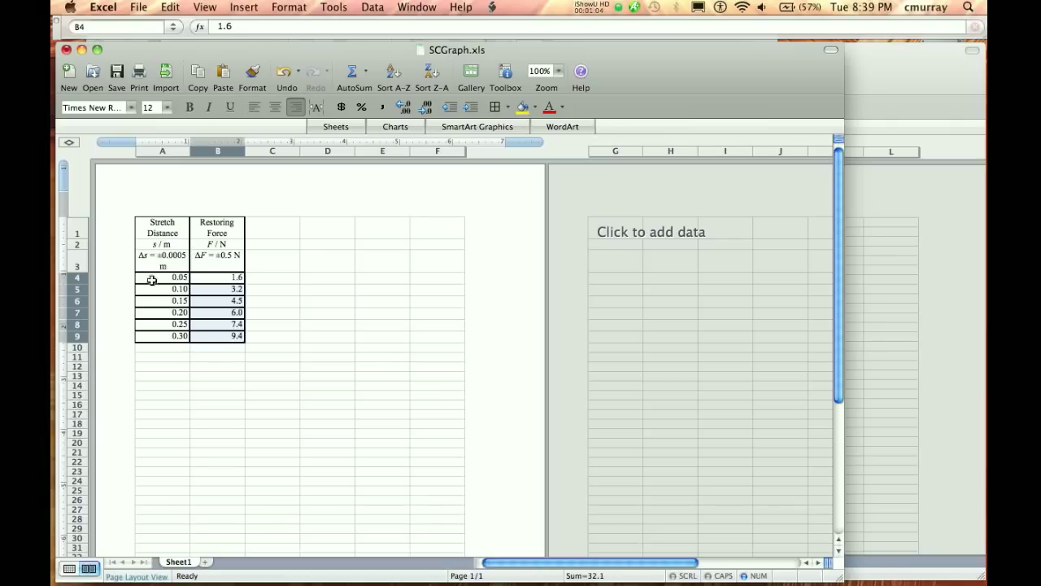
- Copy the data in A4:B9 to a new sheet and shift it down one row so it starts in A2
drag(153, 279, 222, 336)
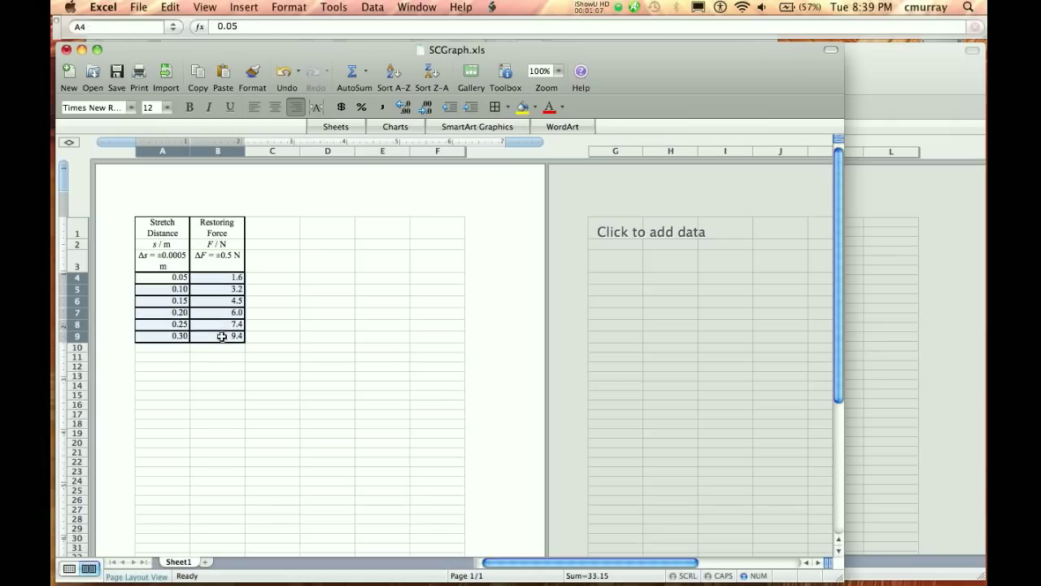
right_click(221, 336)
click(234, 329)
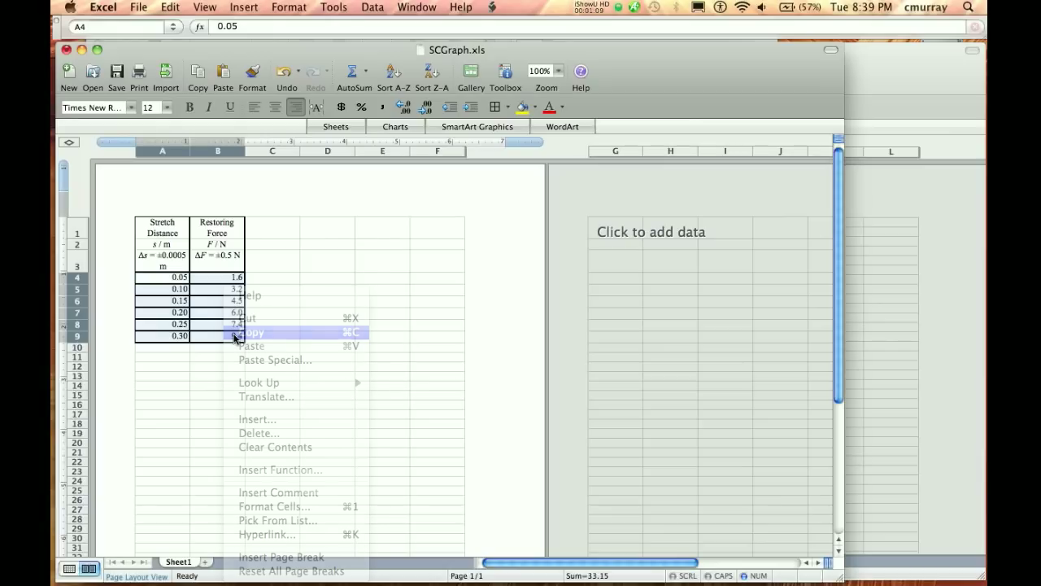
click(205, 562)
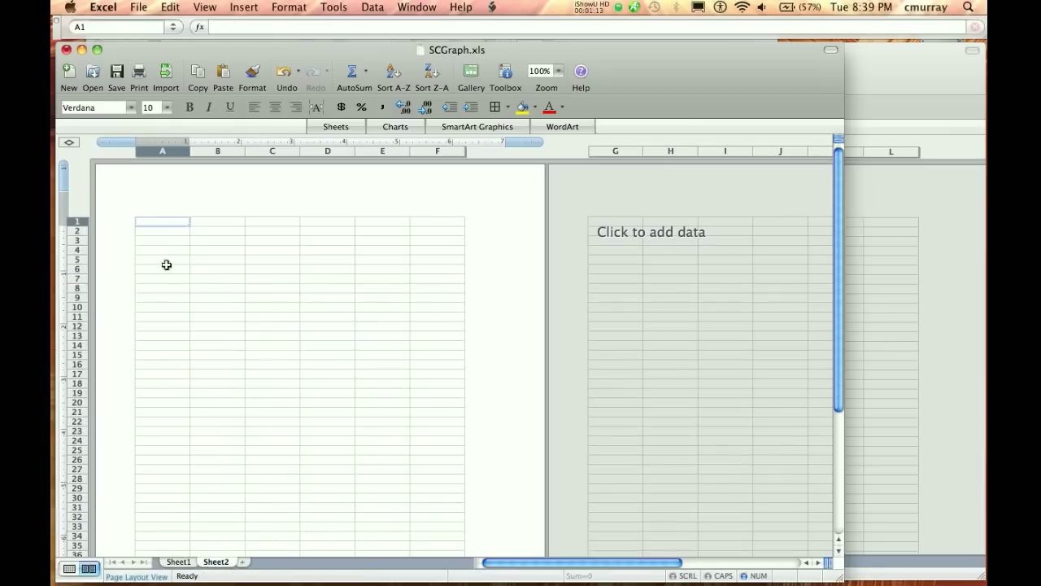
key(super+v)
click(271, 224)
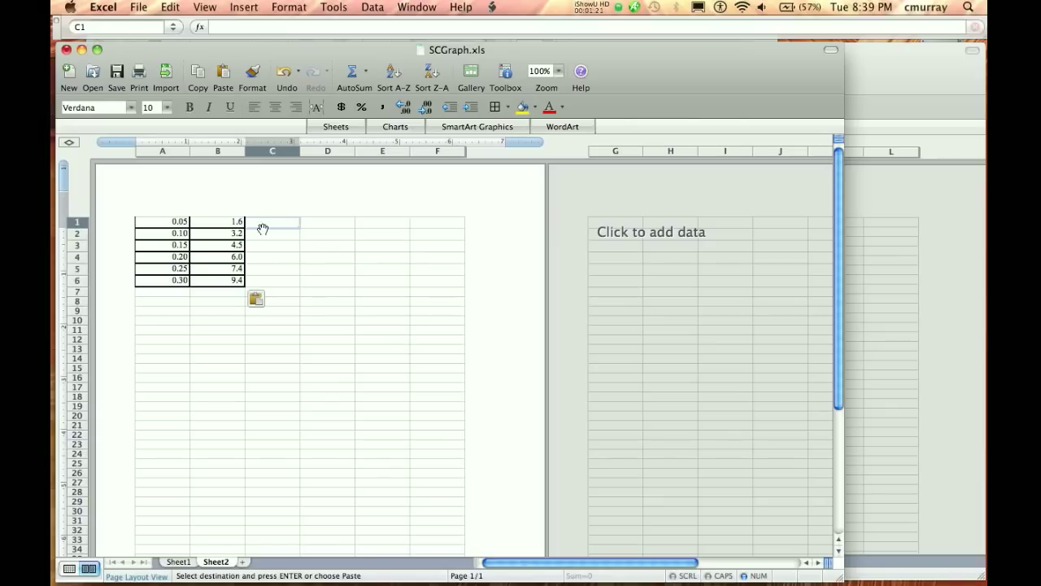
drag(159, 225, 218, 295)
- Add the column headings Least in C1 and Most in D1
click(275, 222)
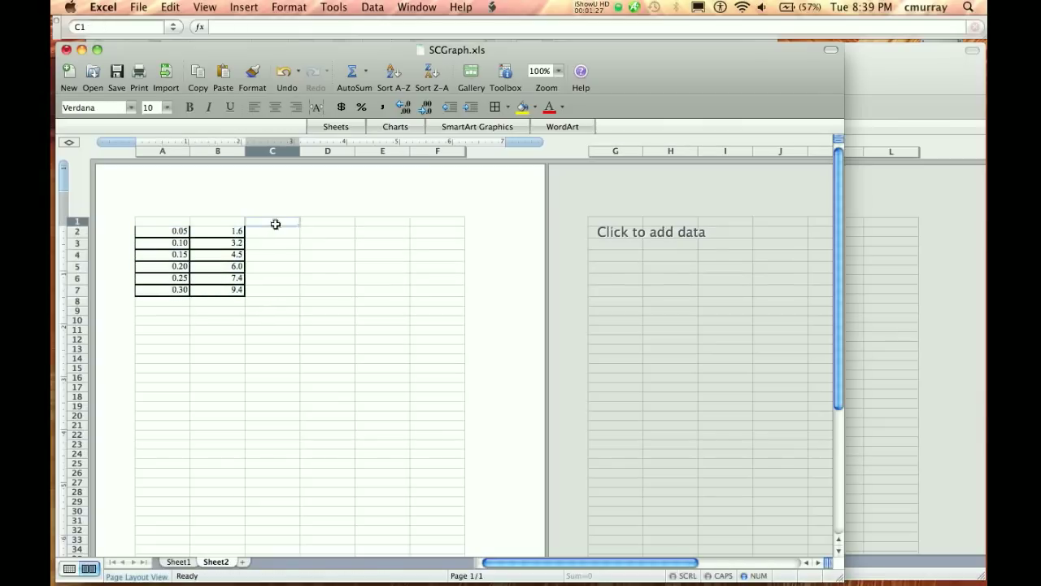
text(Le)
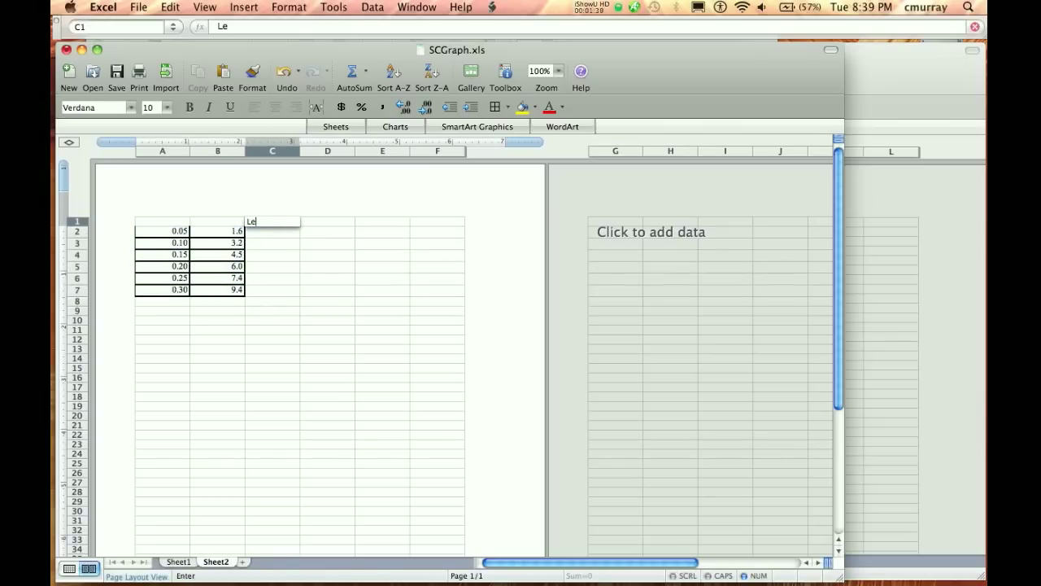
text(ast)
key(Tab)
text(Mos)
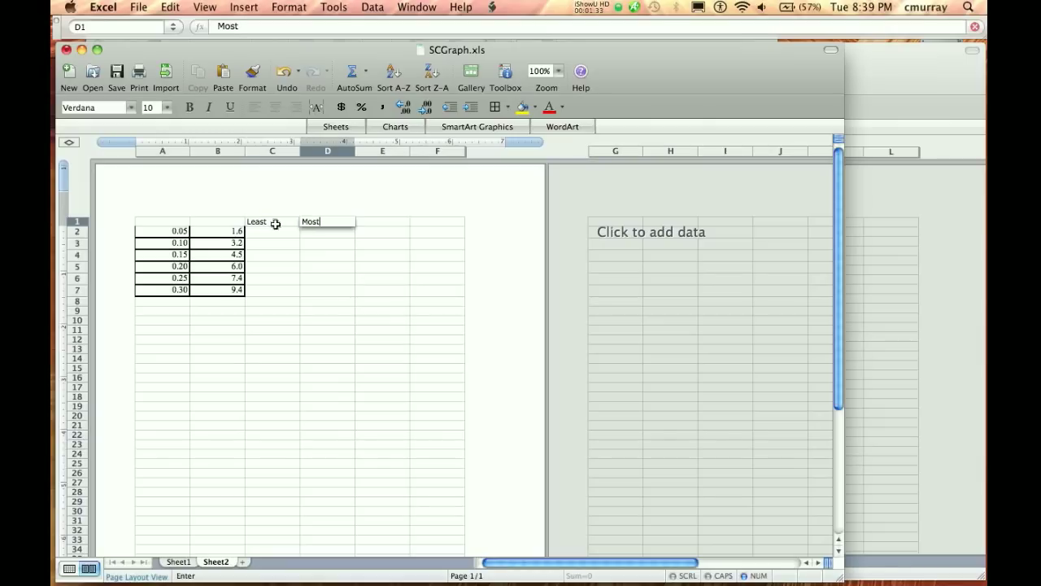
- Fill the Least column with 2.1 in C2 and 8.9 in C7
click(270, 237)
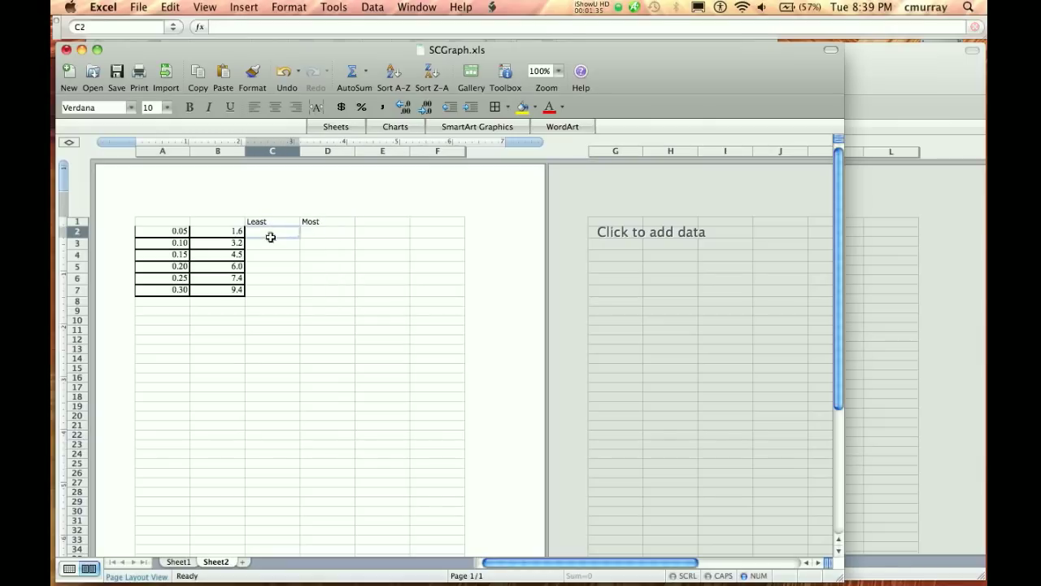
text(2.1)
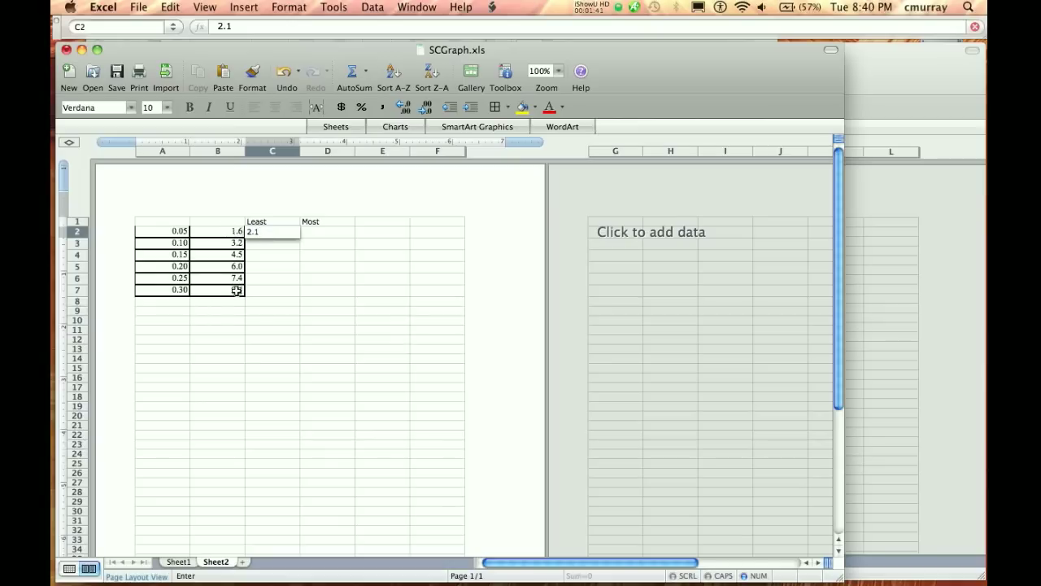
click(267, 292)
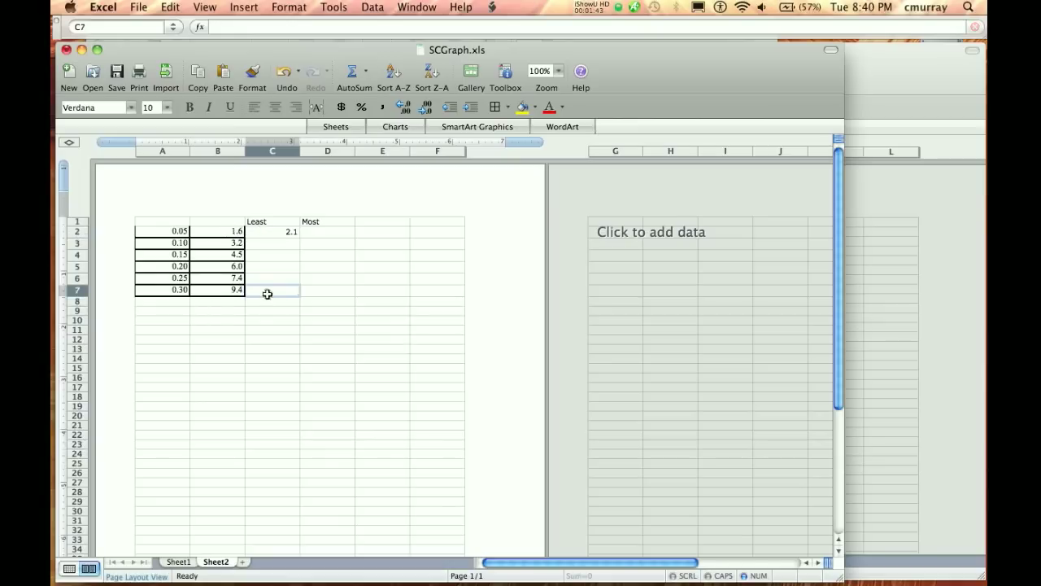
text(8.9)
- Fill the Most column with 1.1 in D2 and 9.9 in D7
click(336, 236)
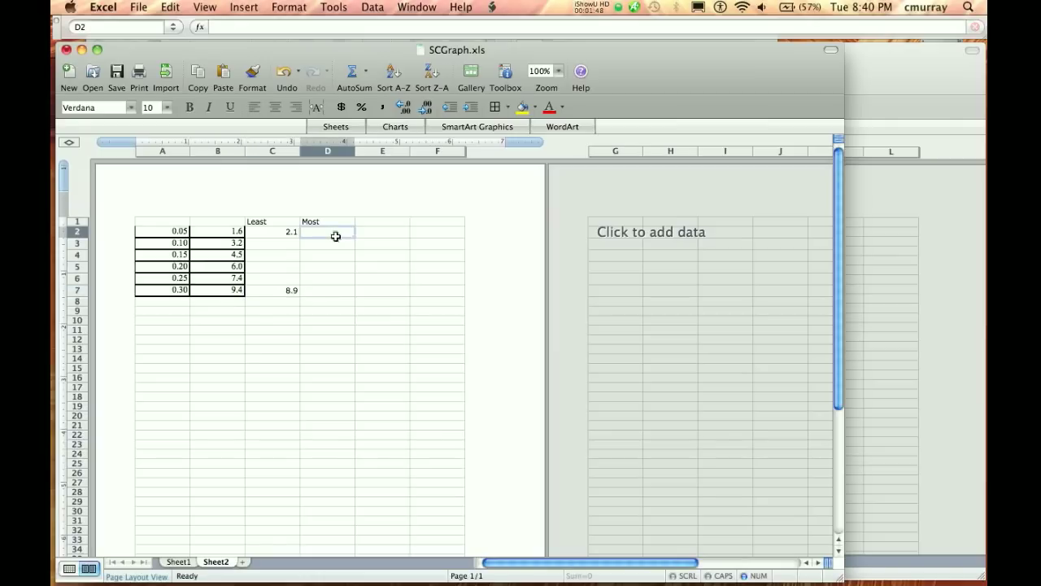
text(1.1)
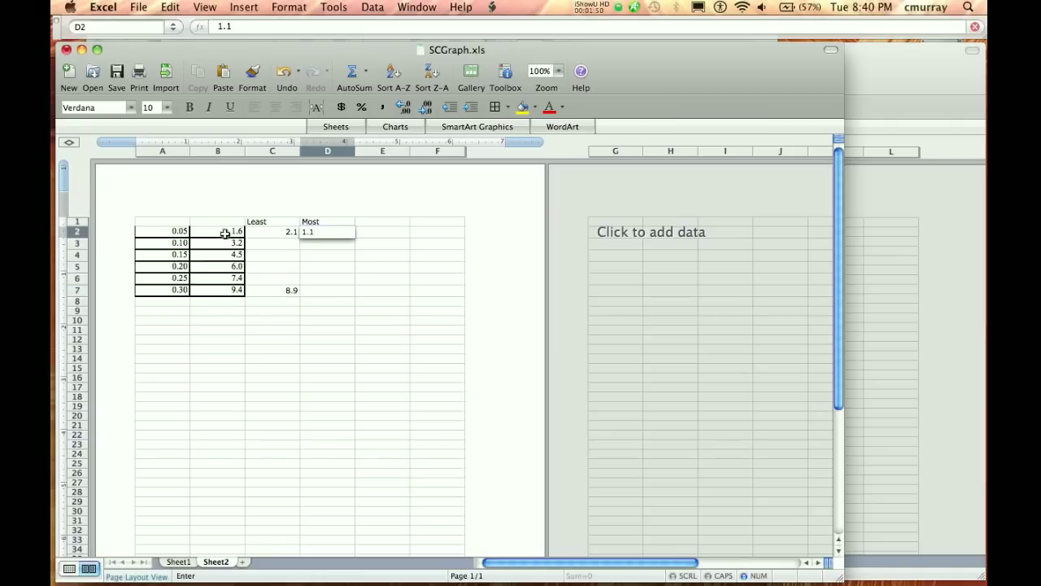
click(334, 293)
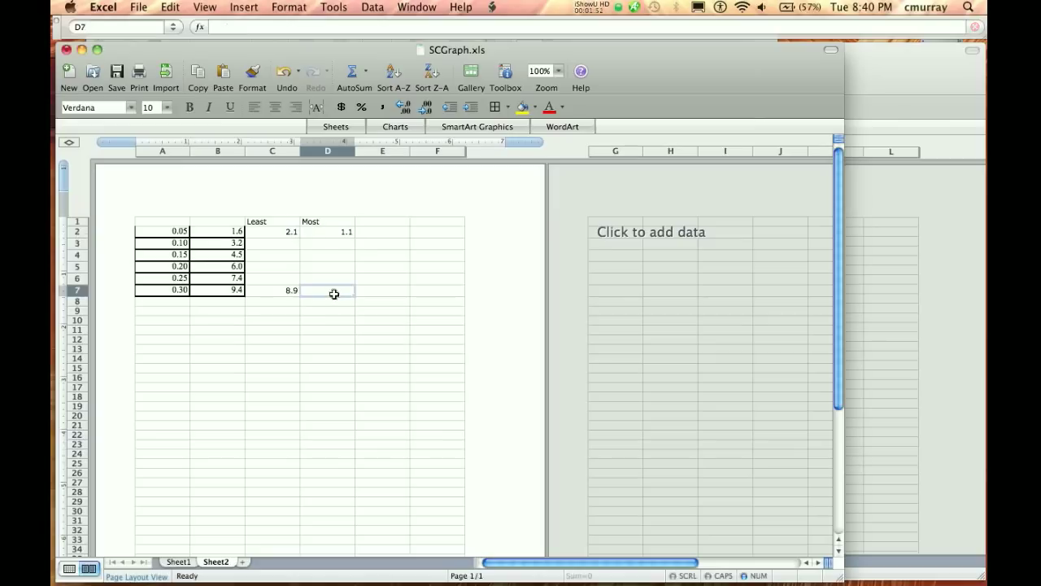
text(9)
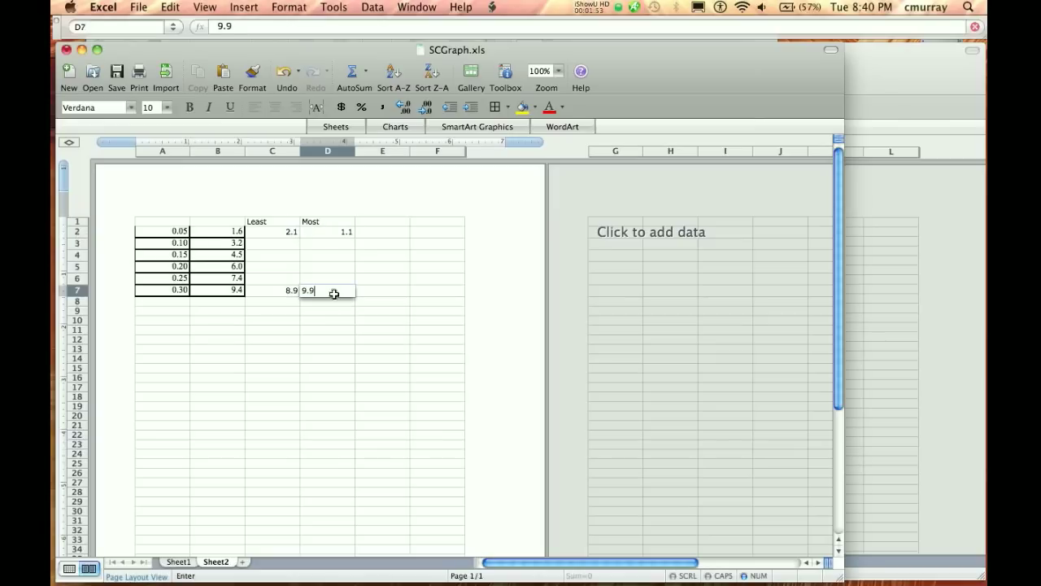
text(.9)
click(336, 330)
- Insert a Marked Scatter chart from the data in A2:D7
drag(162, 234, 326, 293)
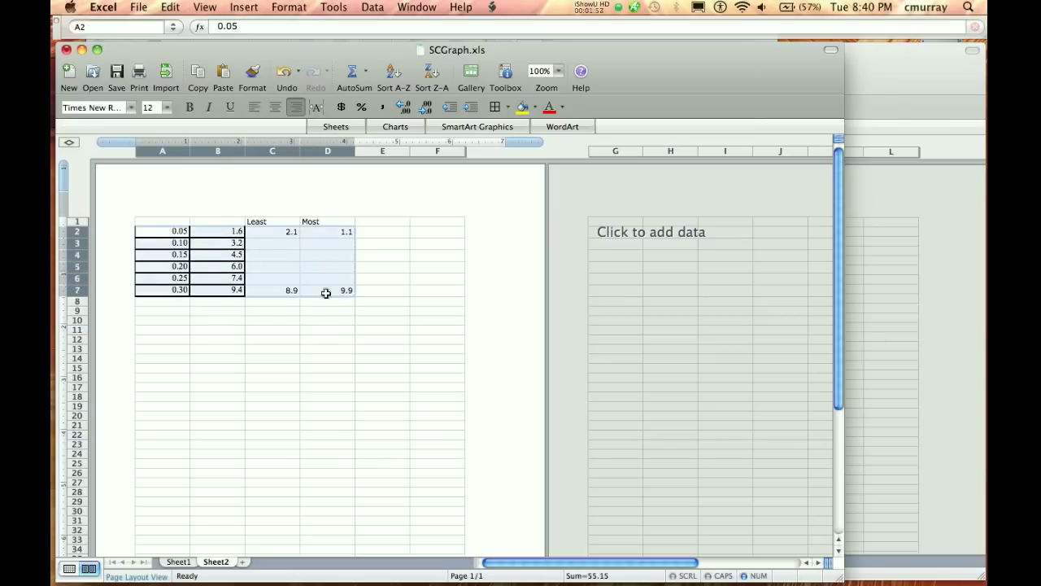
click(249, 8)
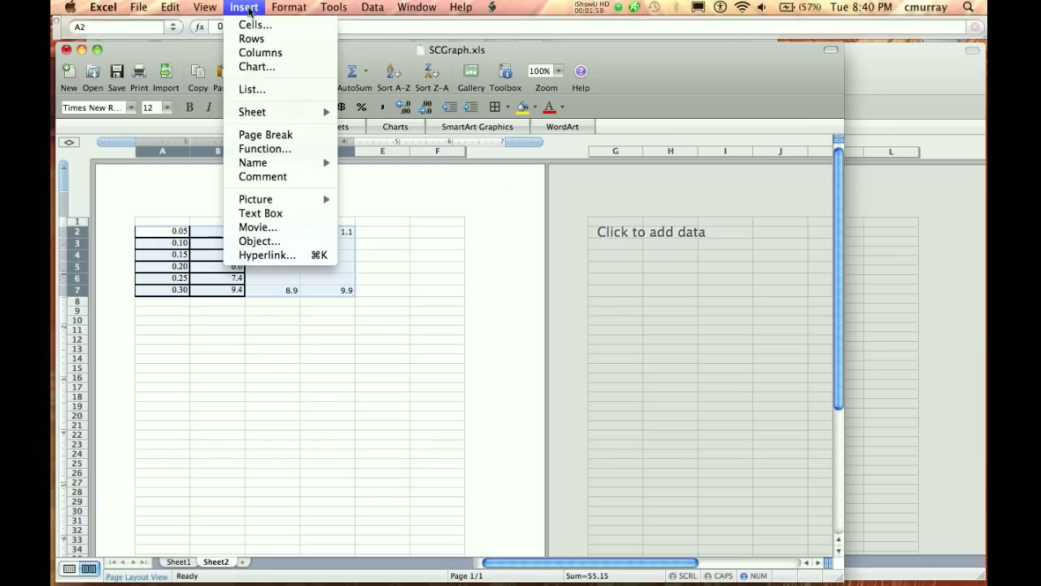
click(262, 69)
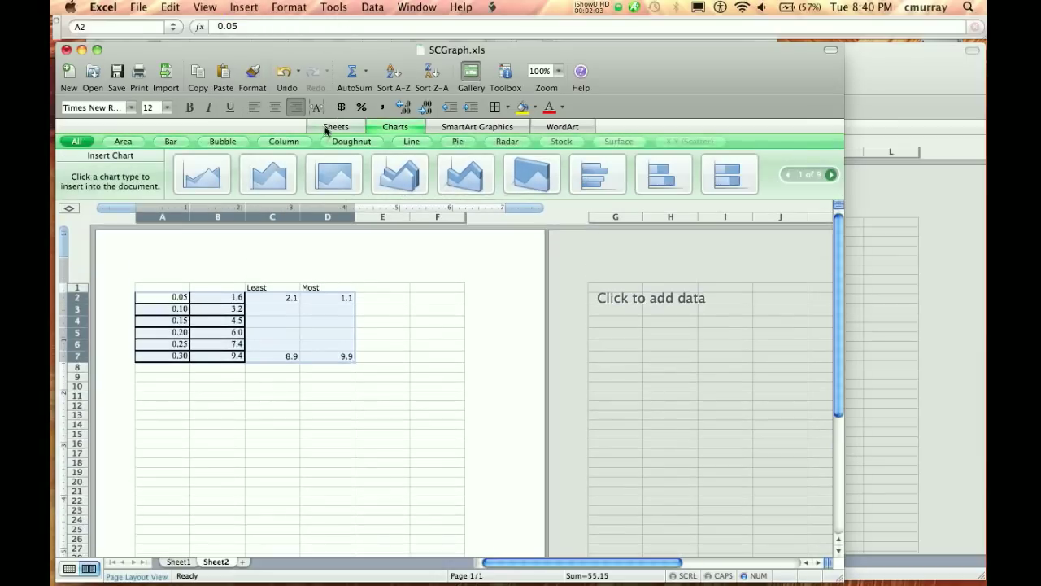
click(698, 142)
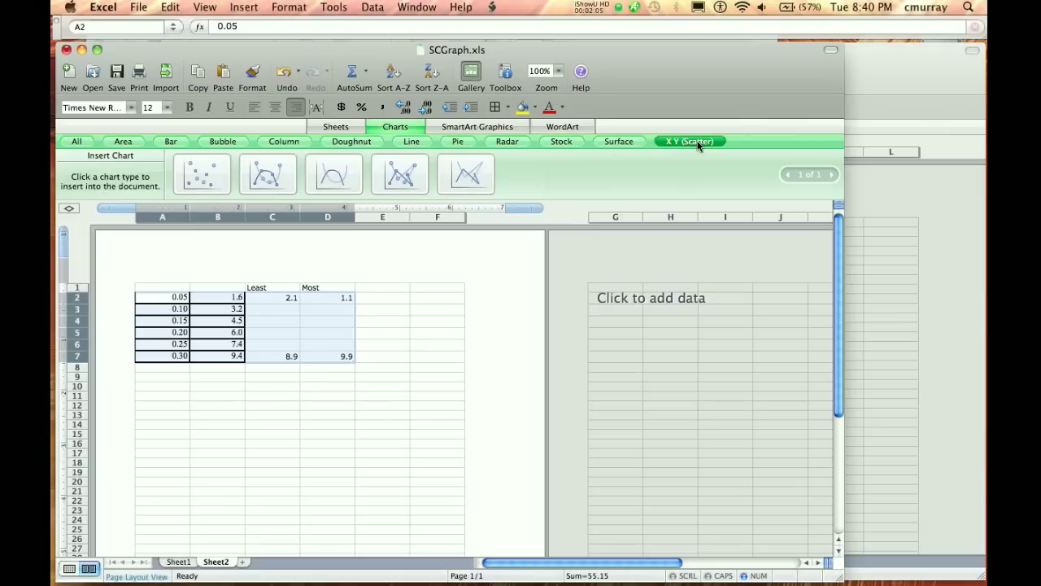
click(210, 177)
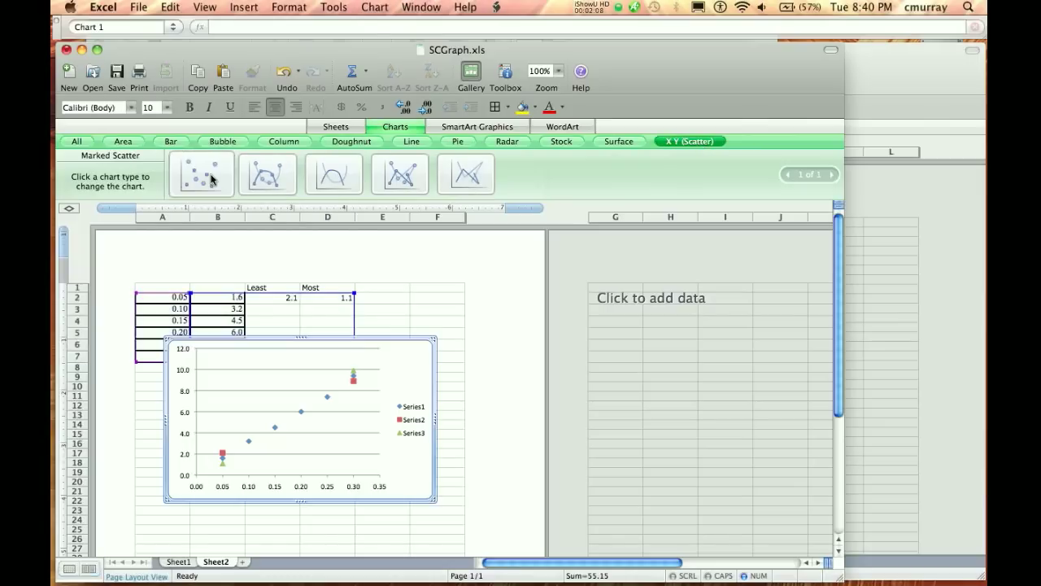
- Move the scatter chart to a new sheet named Spring Constant
right_click(398, 372)
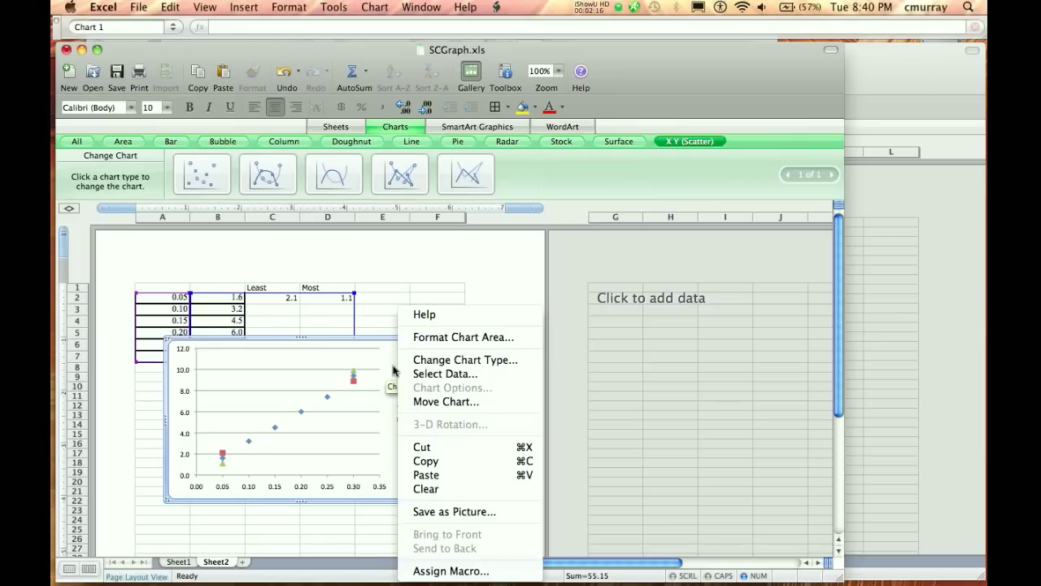
click(421, 402)
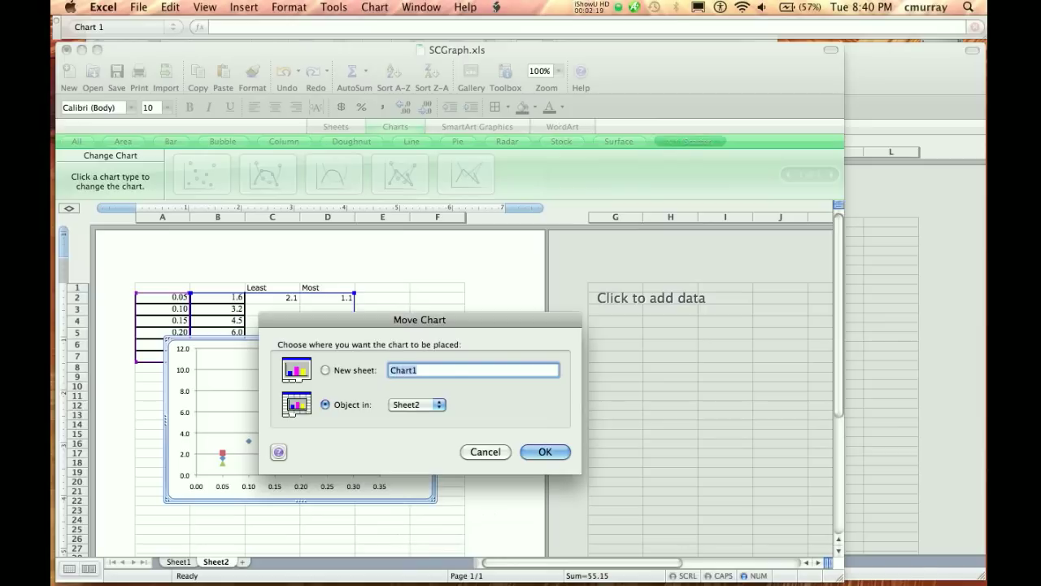
click(326, 371)
text(SPring)
key(BackSpace)
key(BackSpace)
key(BackSpace)
key(BackSpace)
key(BackSpace)
text(pring Constant)
click(544, 452)
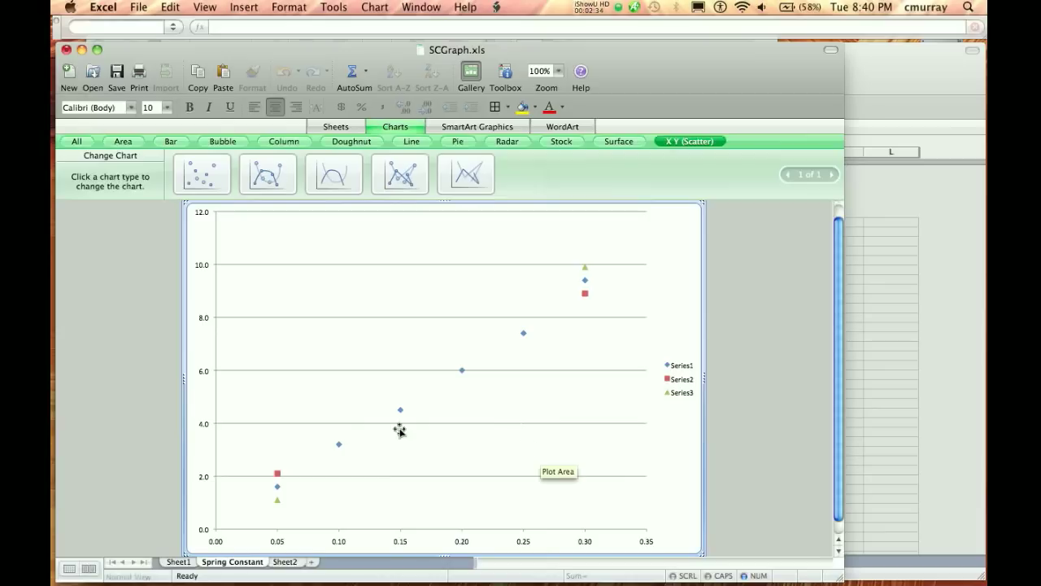
- Delete the legend from the Spring Constant chart
click(680, 371)
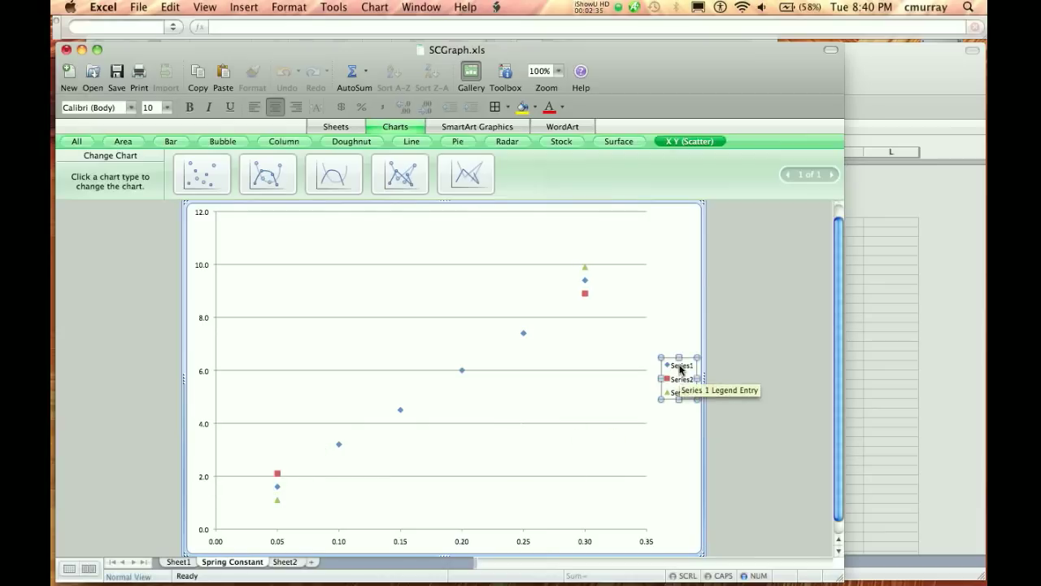
key(Delete)
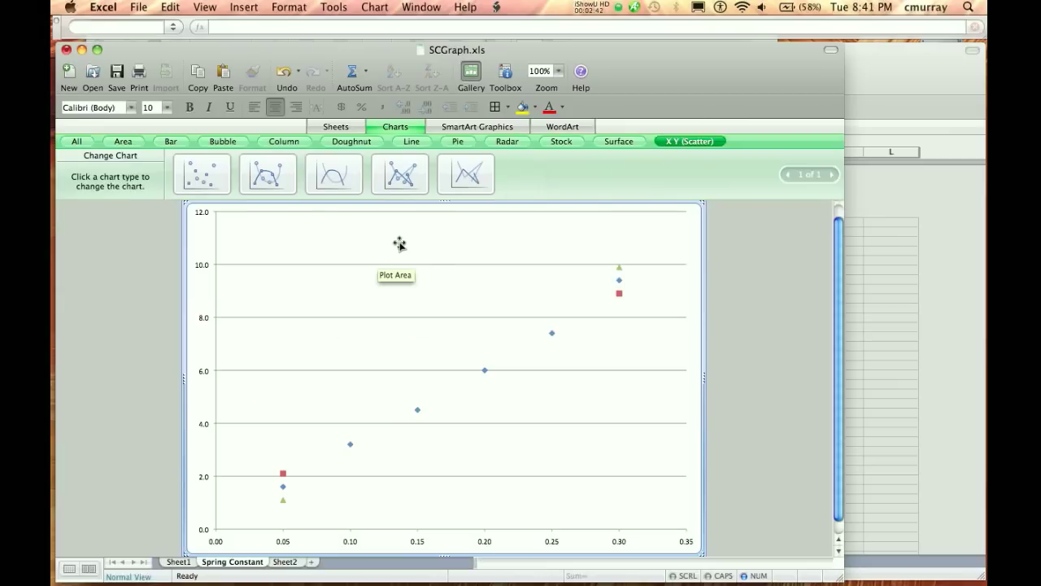
- Add the vertical axis title "Restoring Force in N" to the Spring Constant chart
click(505, 75)
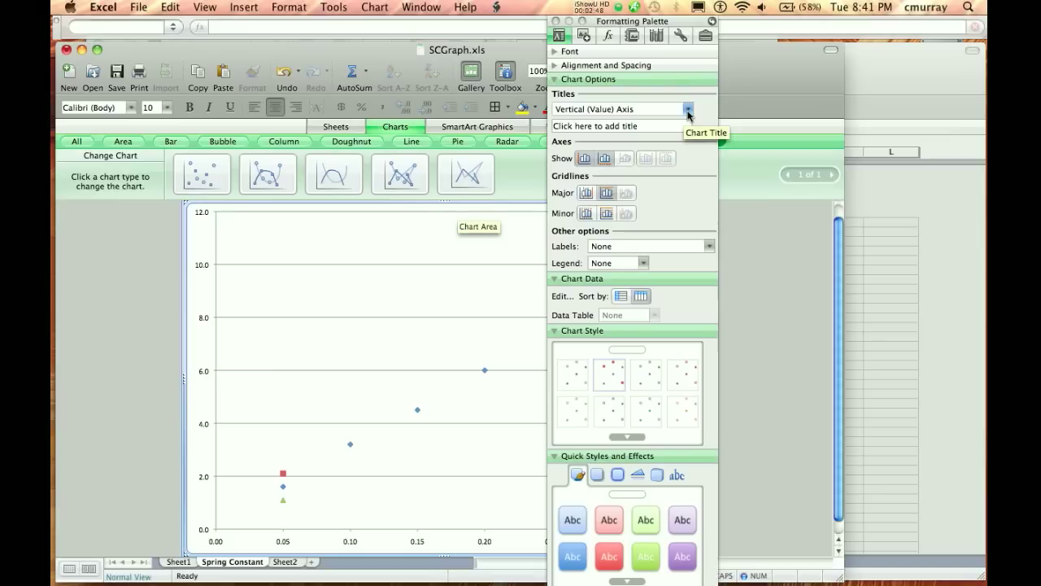
click(663, 126)
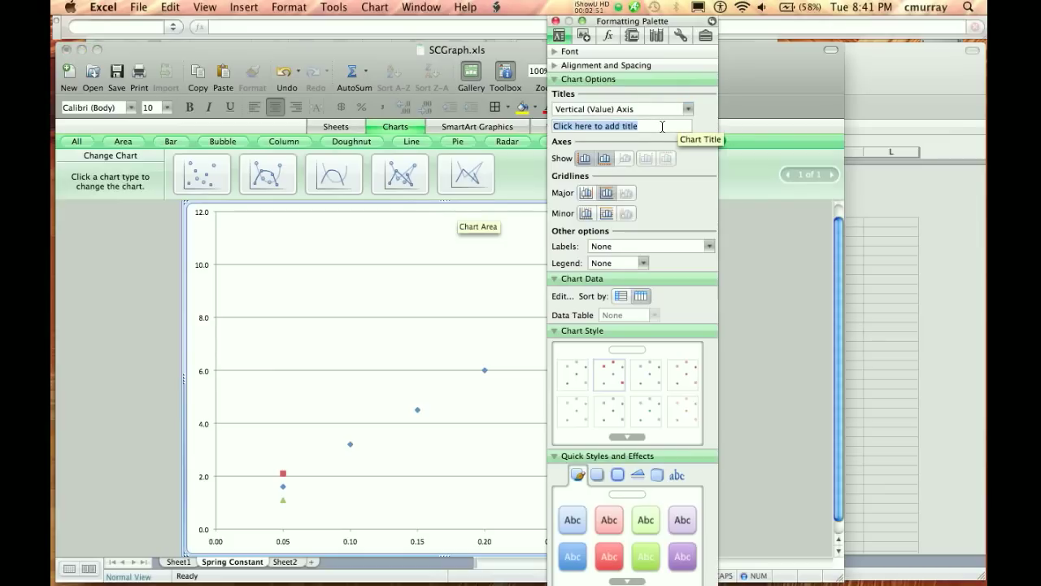
text(Restoring Force in N)
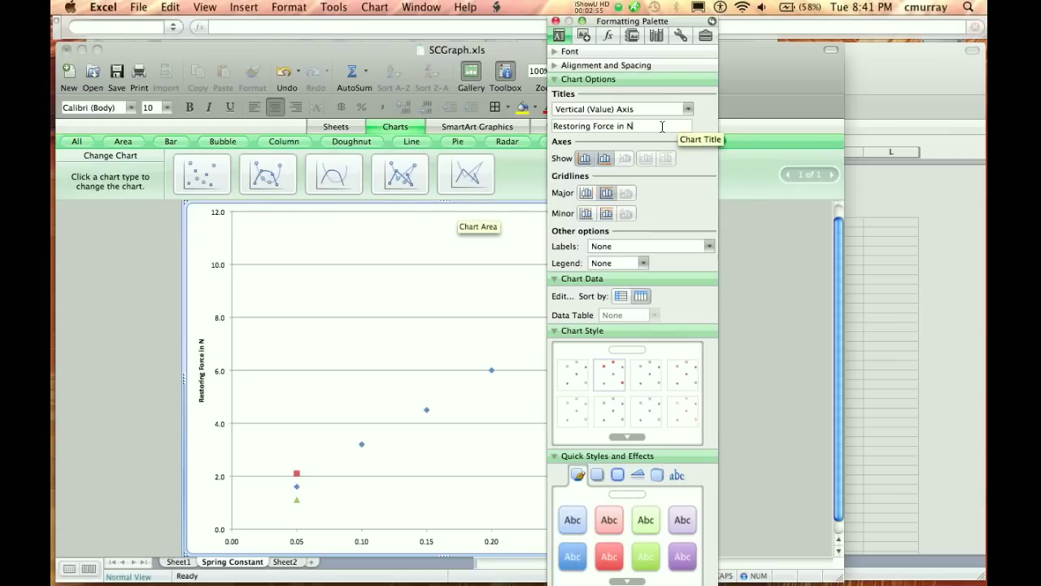
- Add the chart title "Force vs. Distance"
click(689, 109)
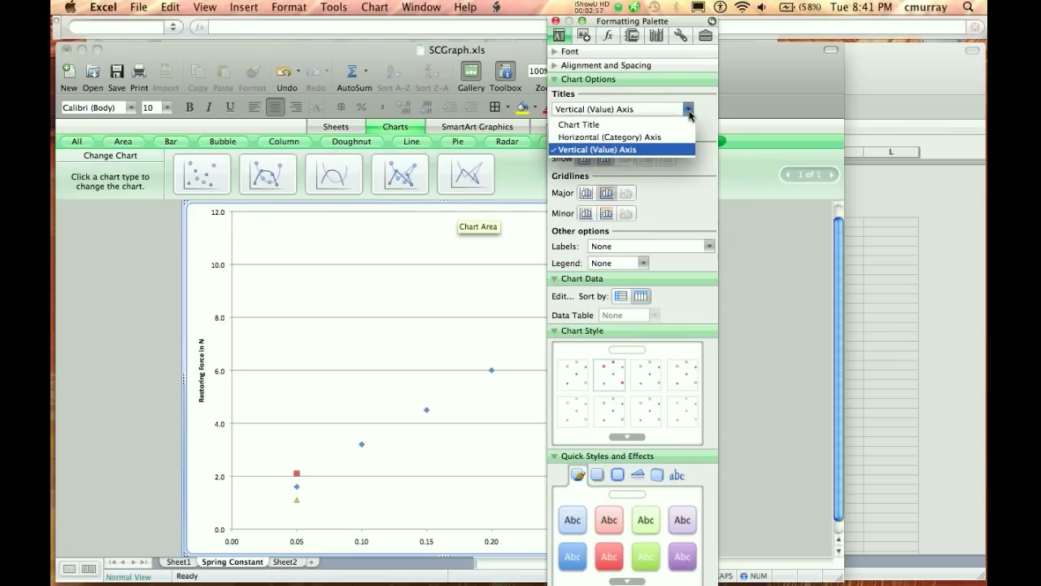
click(673, 127)
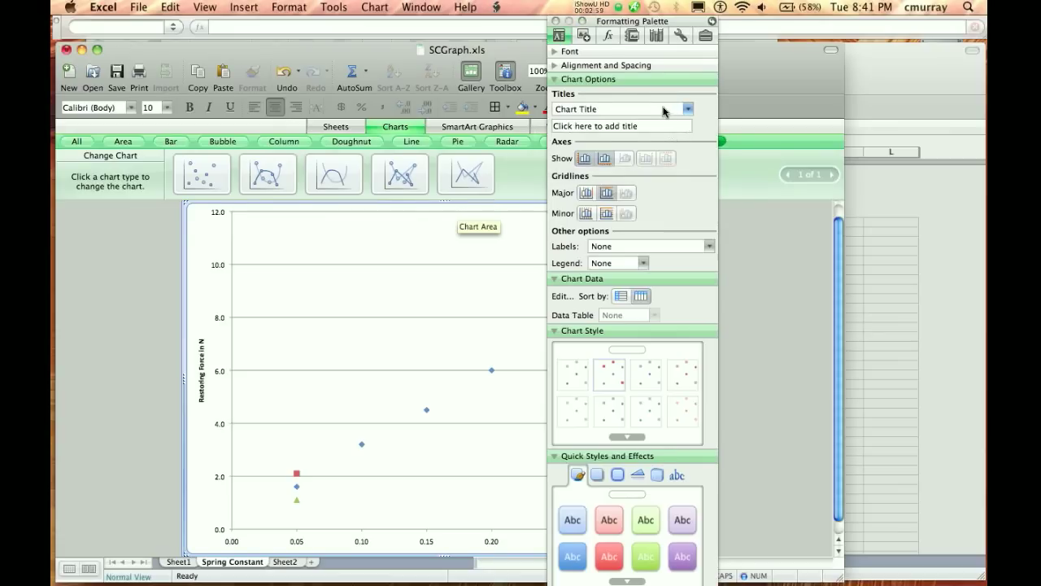
click(664, 126)
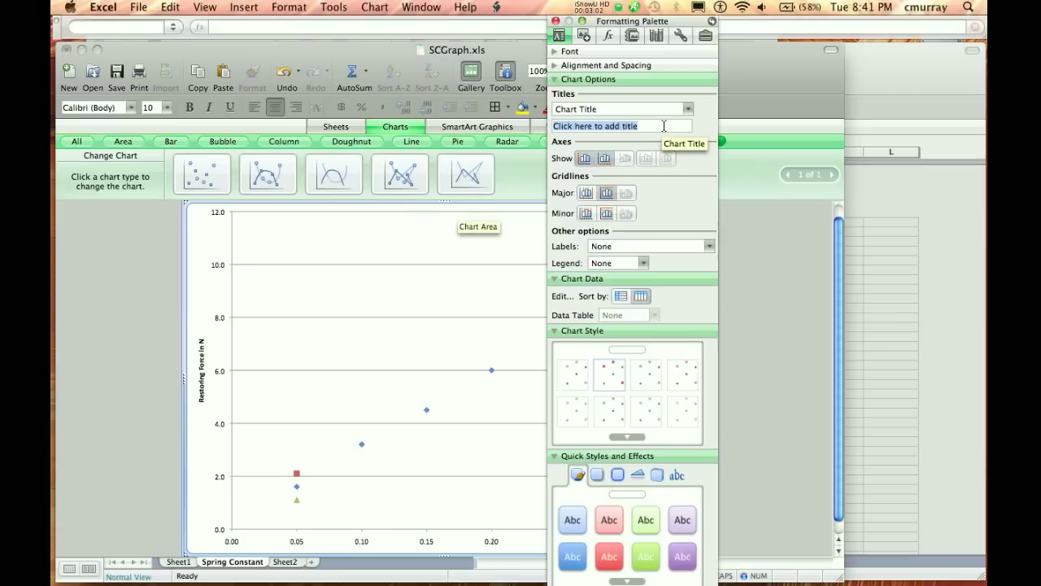
text(Force vs. Distance)
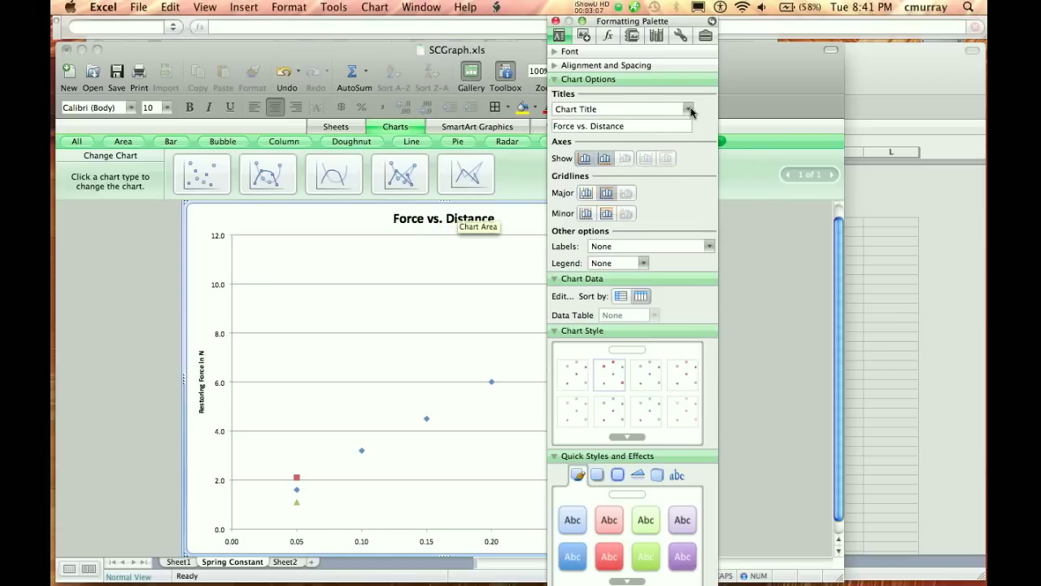
- Add the horizontal axis title "Stretch Distance in m" and close the Formatting Palette
click(688, 108)
click(669, 138)
click(656, 134)
text(S)
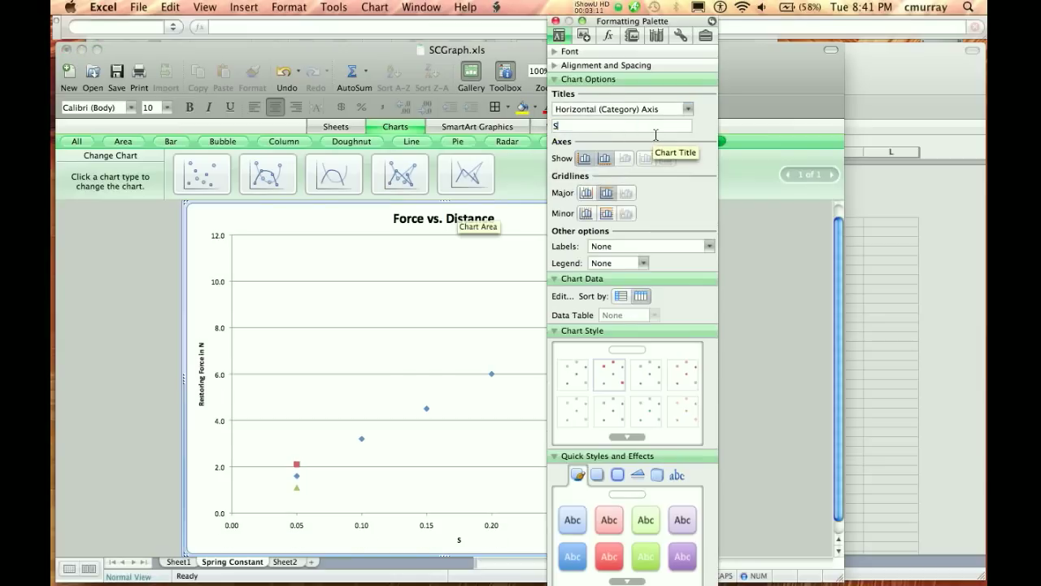
text(tretch Distance in)
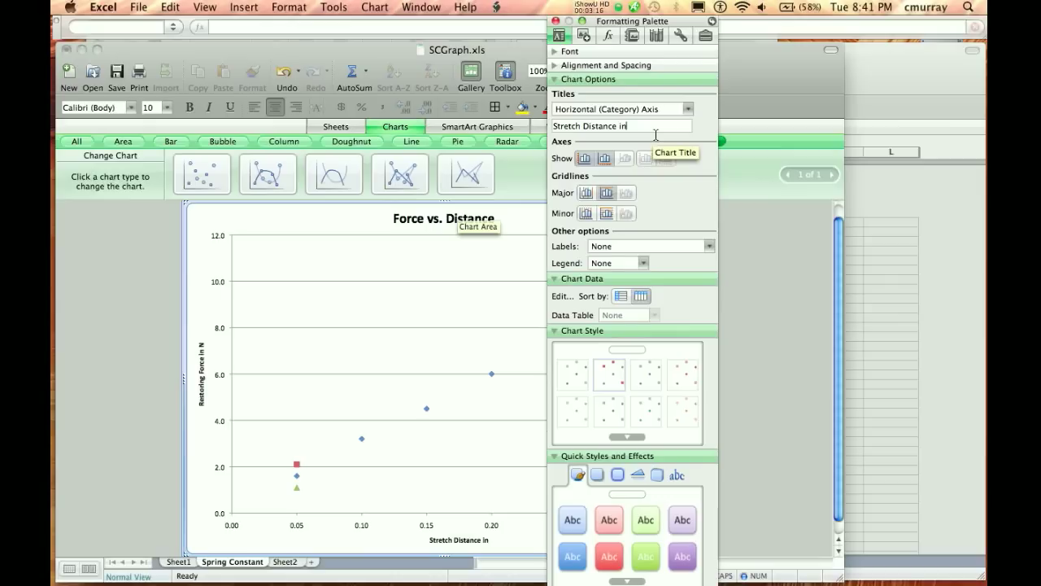
text( m)
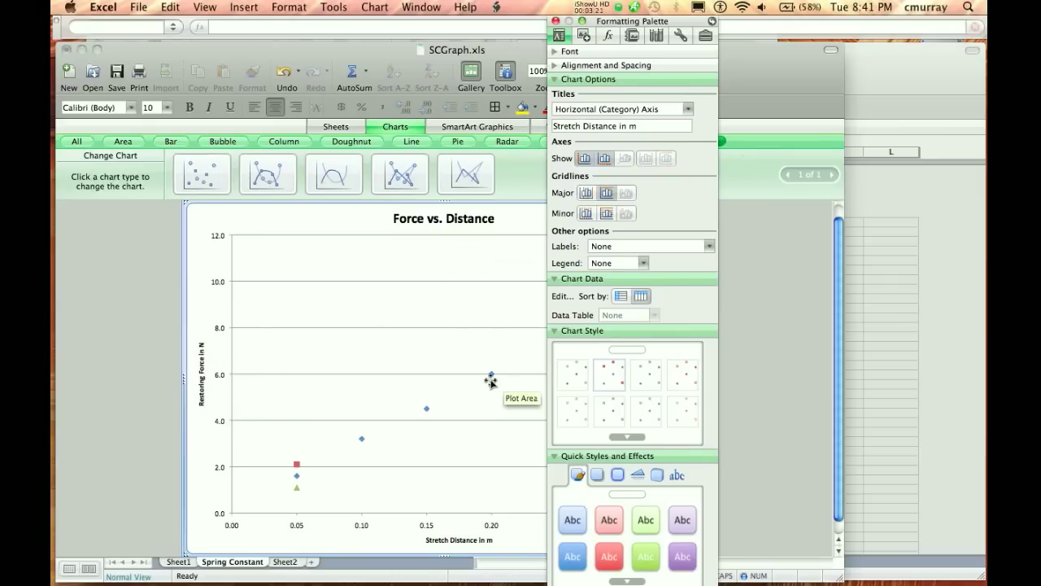
click(556, 22)
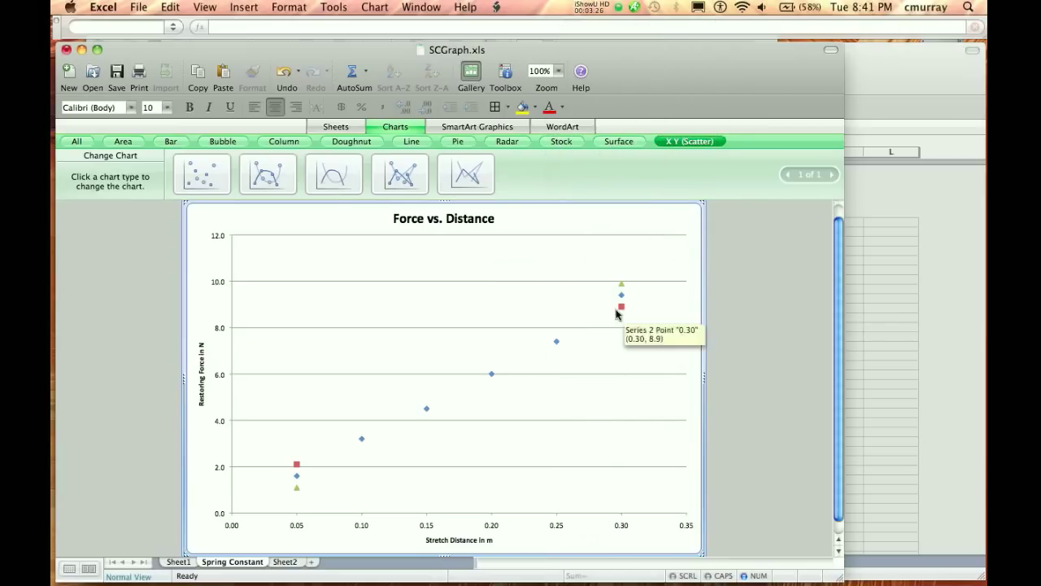
- Review the source data on Sheet1 and the Least and Most columns on Sheet2, and return to the Spring Constant chart
mouse_move(295, 466)
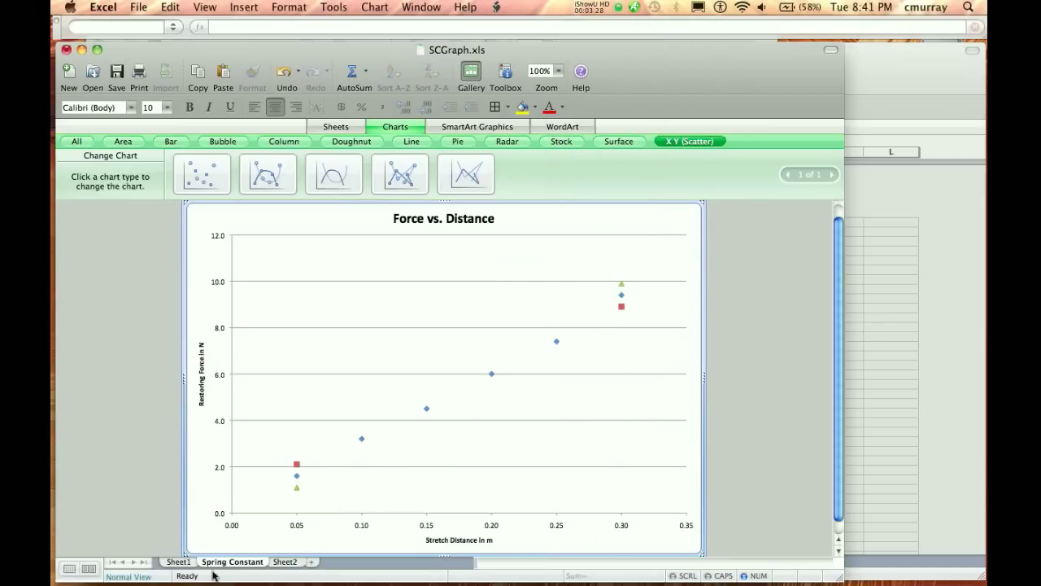
click(188, 564)
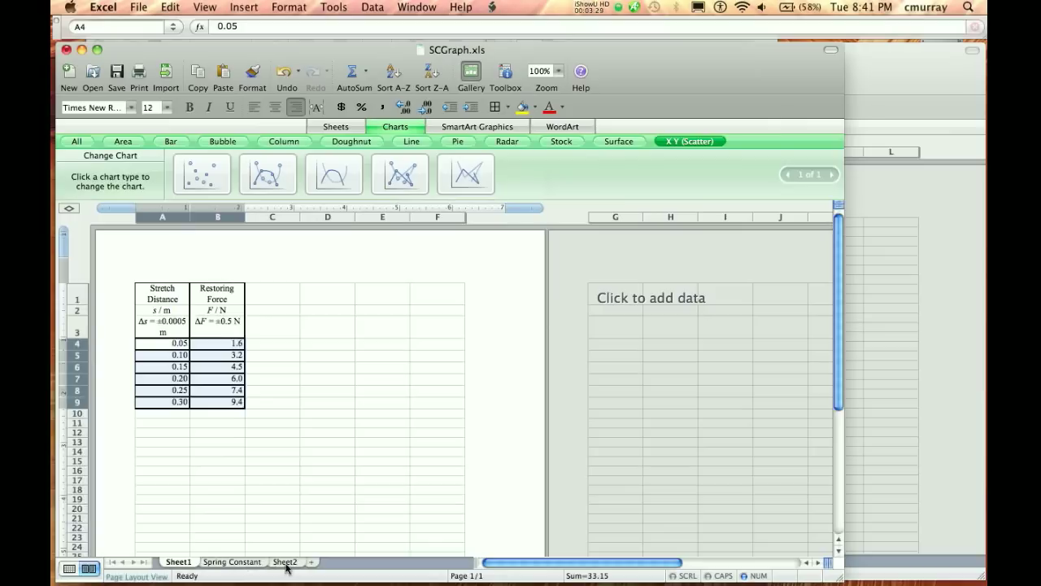
click(285, 561)
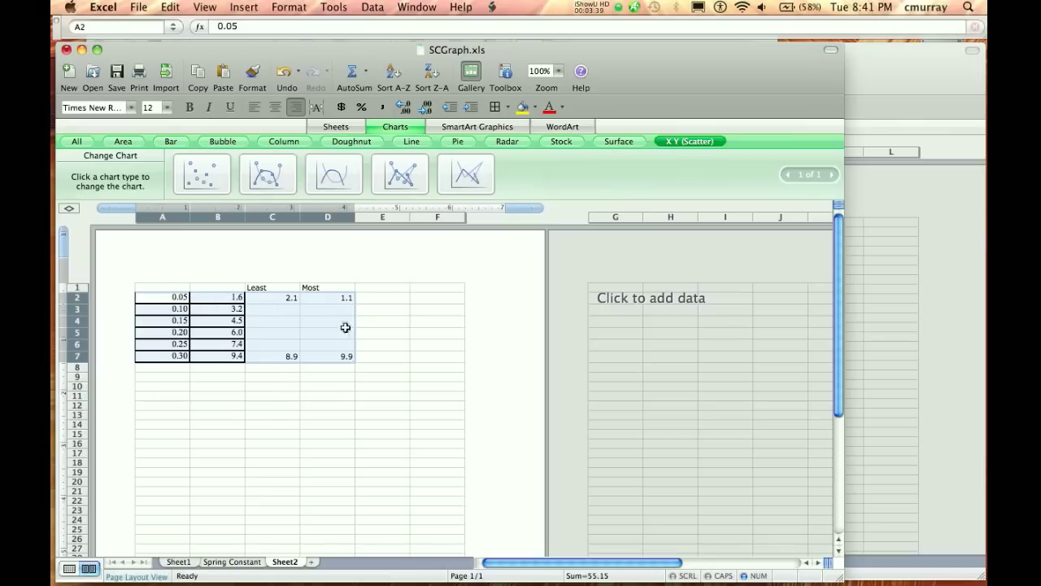
click(221, 562)
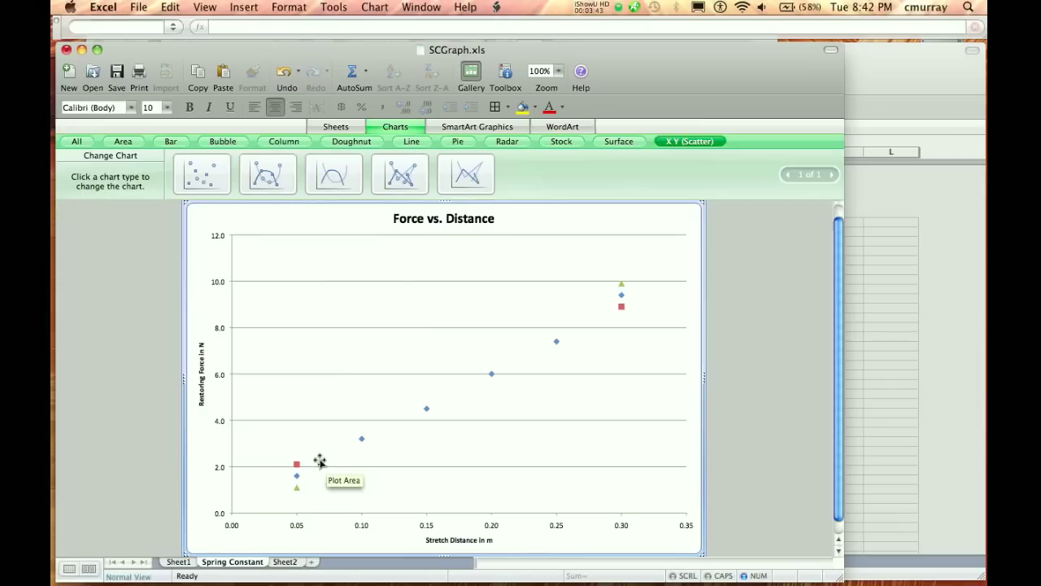
- Set the marker style of the red Least series to No Marker
mouse_move(296, 471)
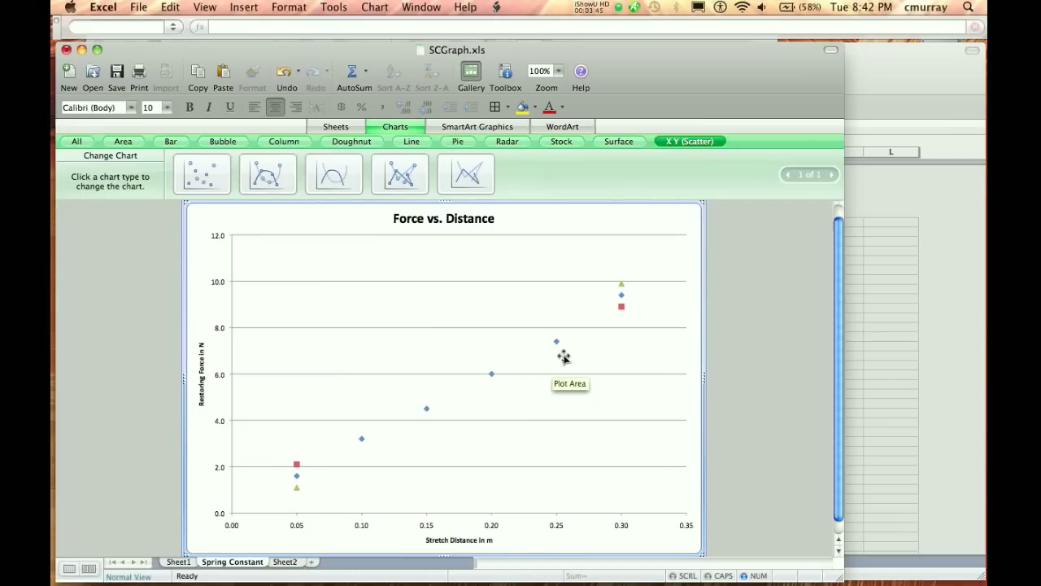
right_click(621, 309)
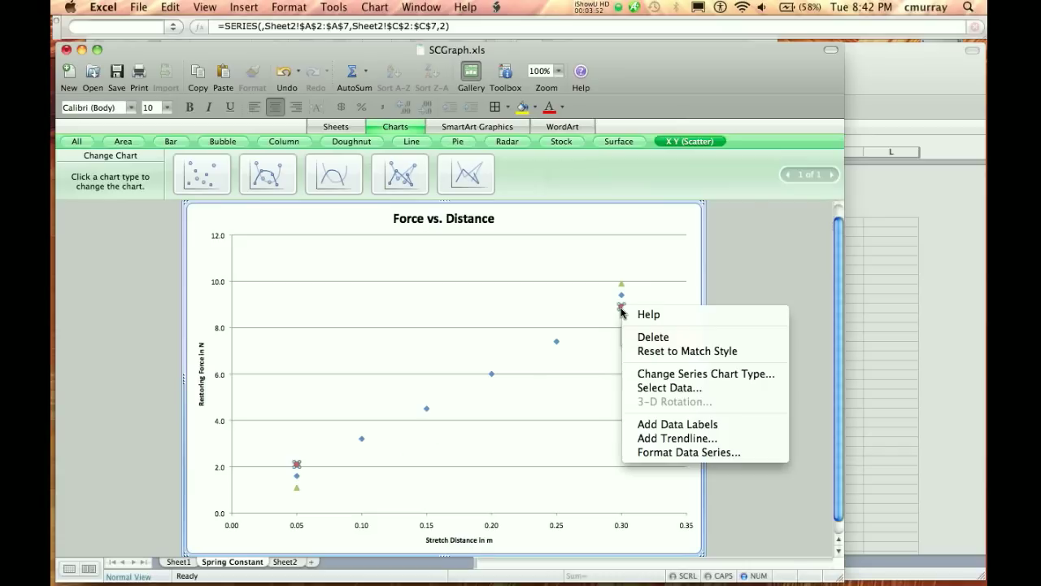
click(657, 295)
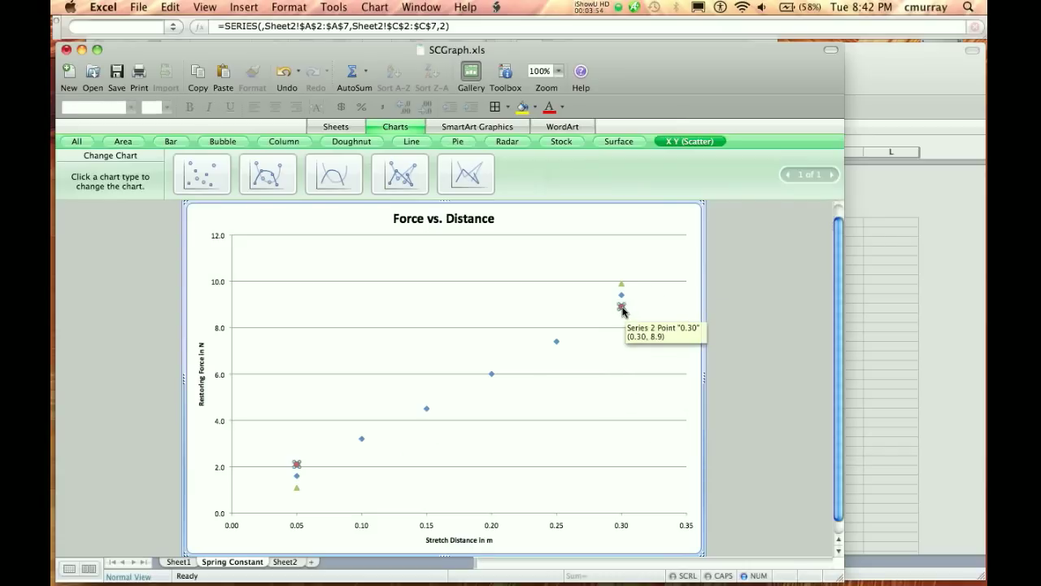
right_click(621, 308)
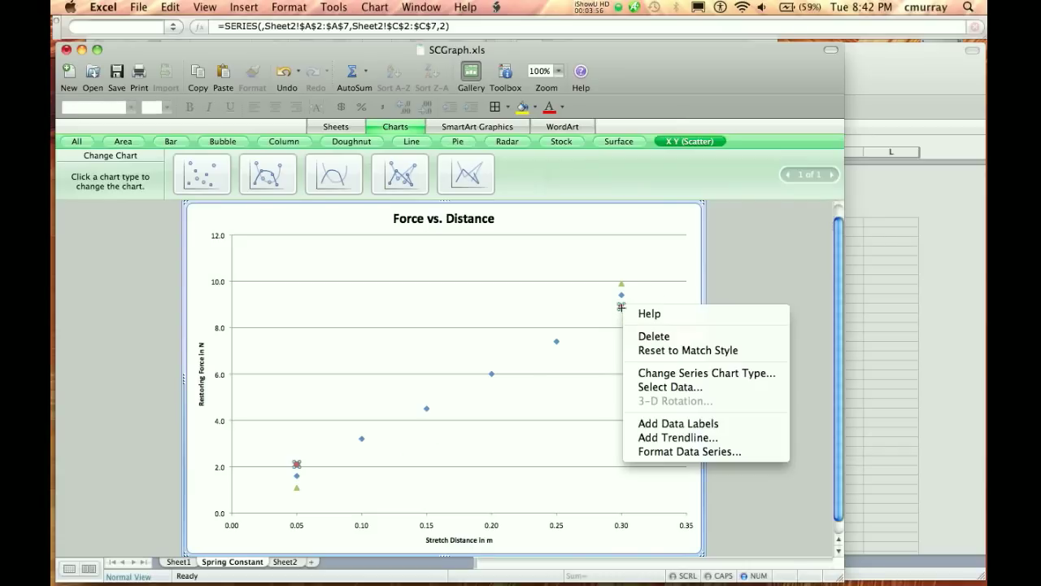
click(657, 451)
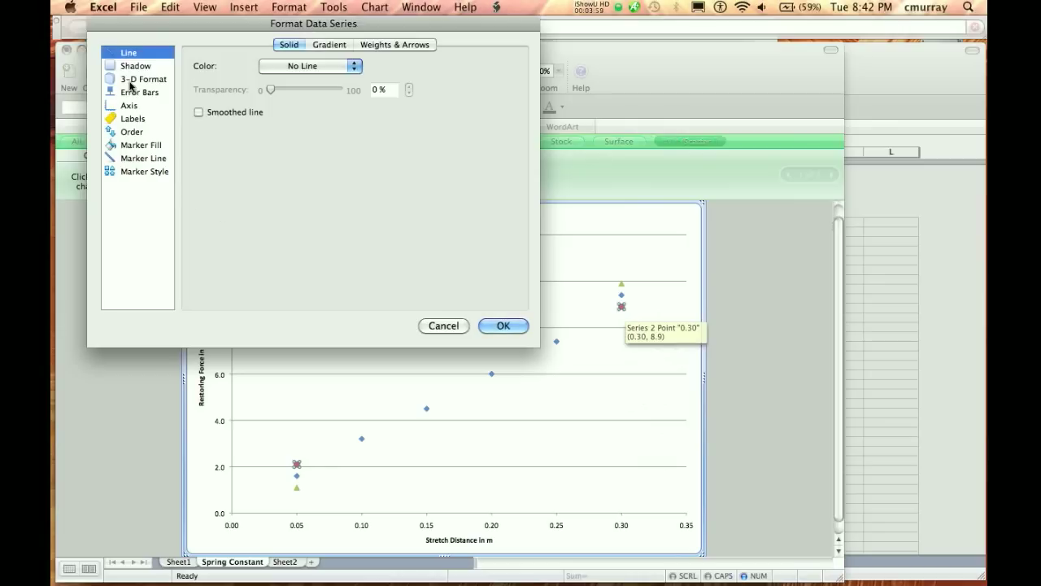
click(145, 171)
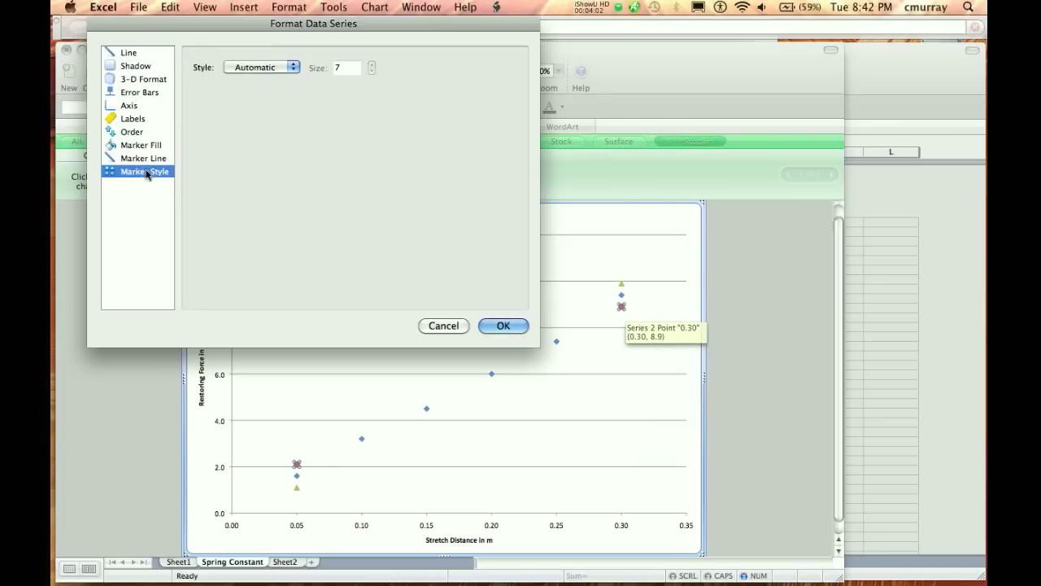
click(294, 71)
click(268, 55)
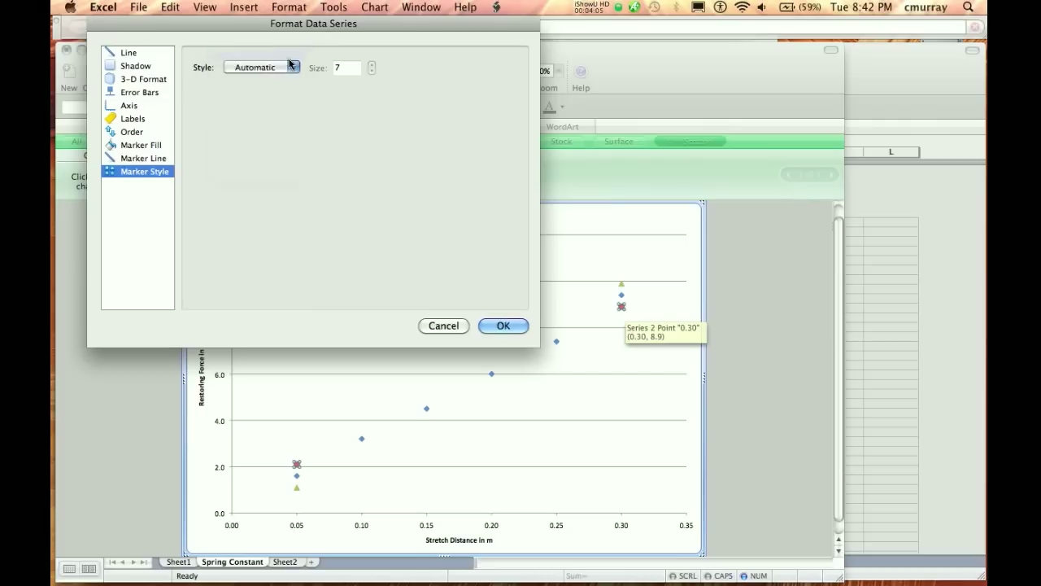
click(502, 326)
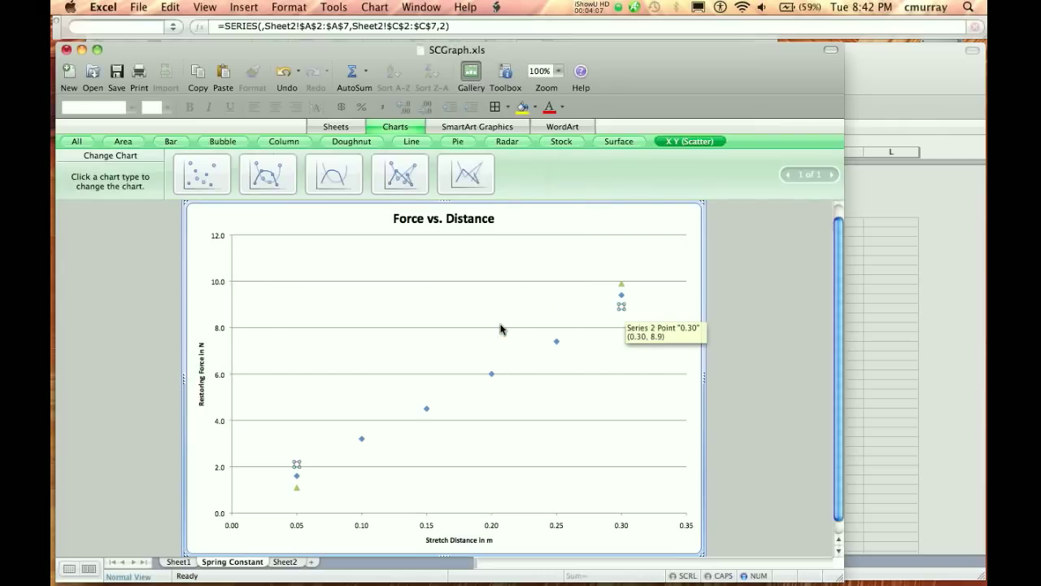
click(576, 360)
click(623, 306)
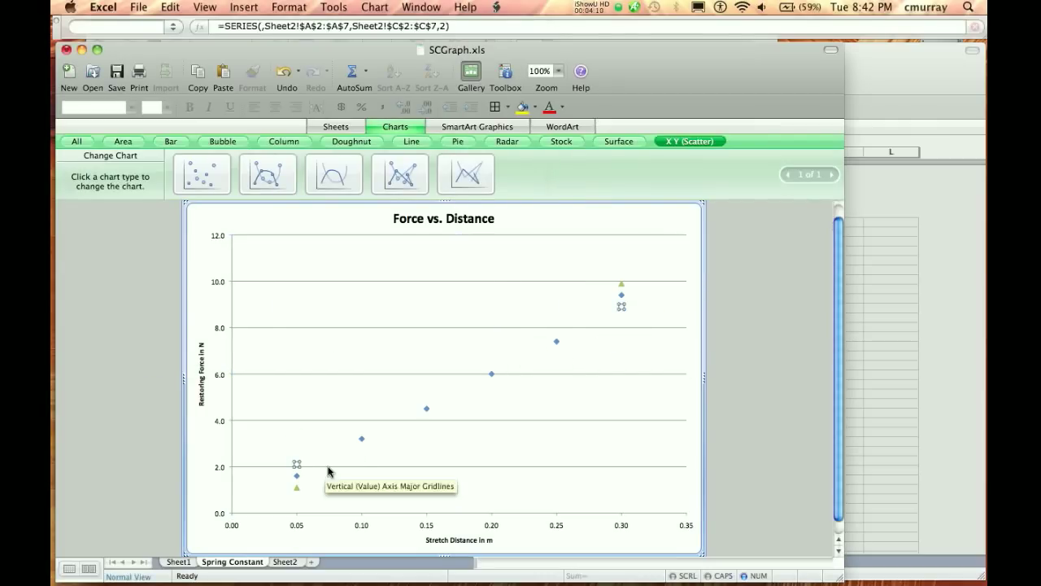
- Set the marker style of the green Most series to No Marker
right_click(622, 286)
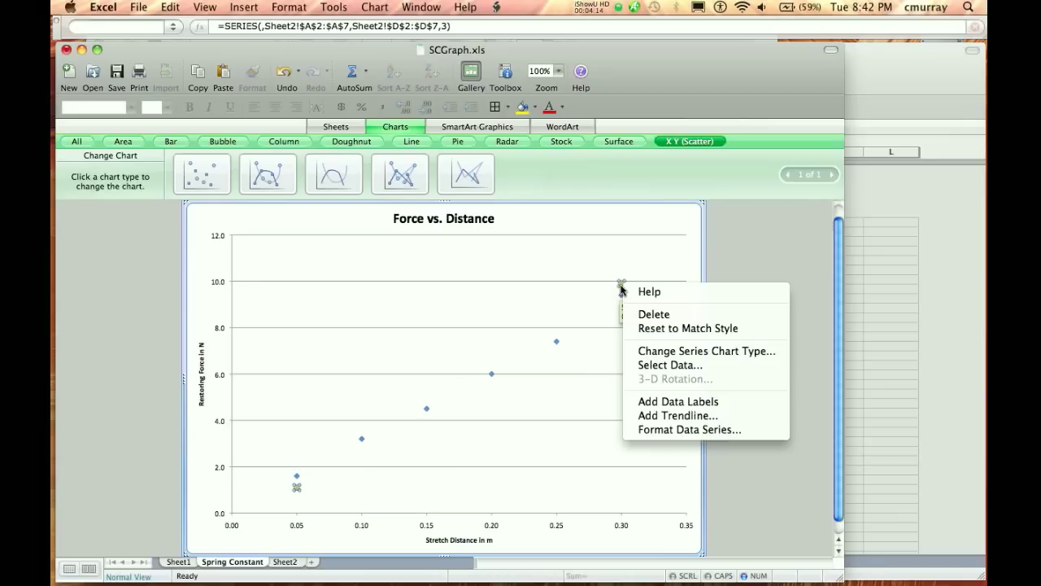
click(679, 430)
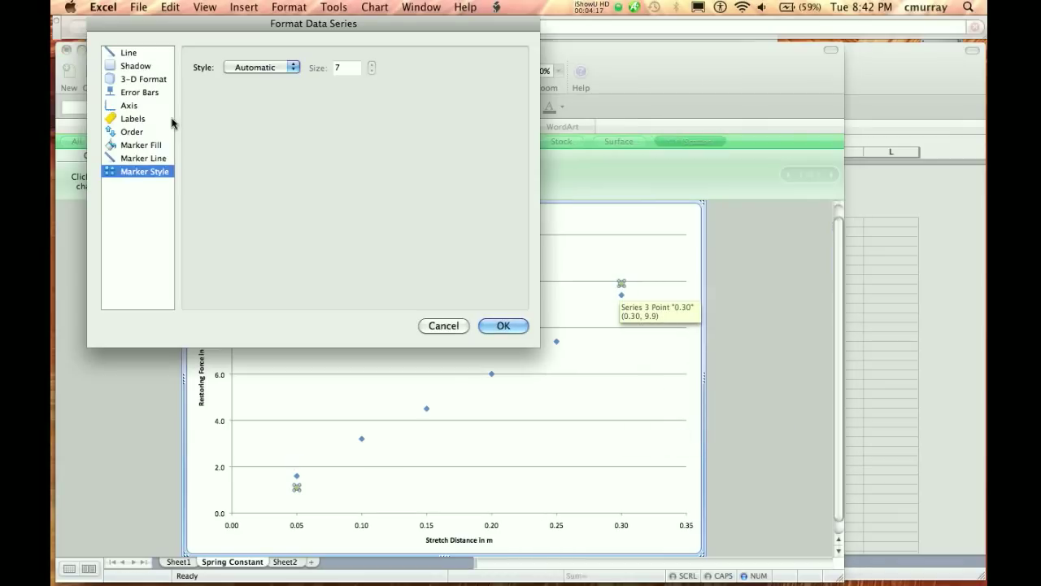
click(290, 68)
click(283, 59)
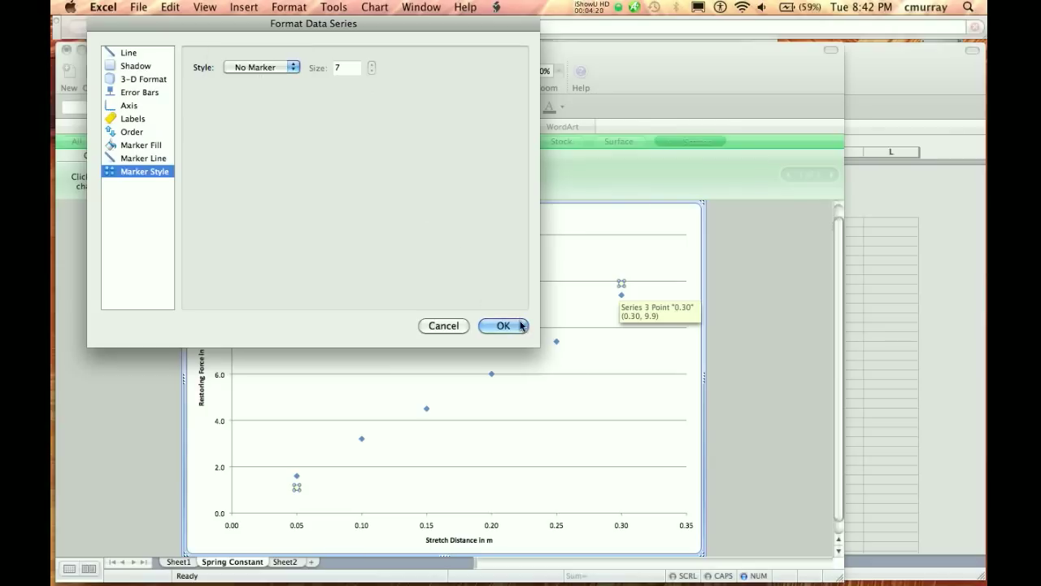
click(137, 161)
click(137, 171)
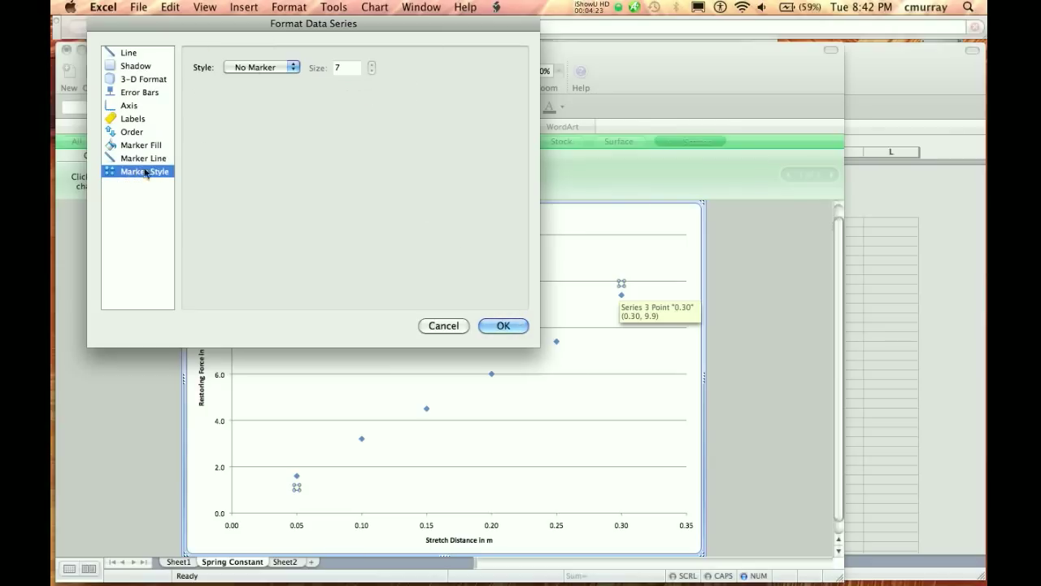
click(293, 70)
click(293, 68)
click(502, 325)
click(629, 399)
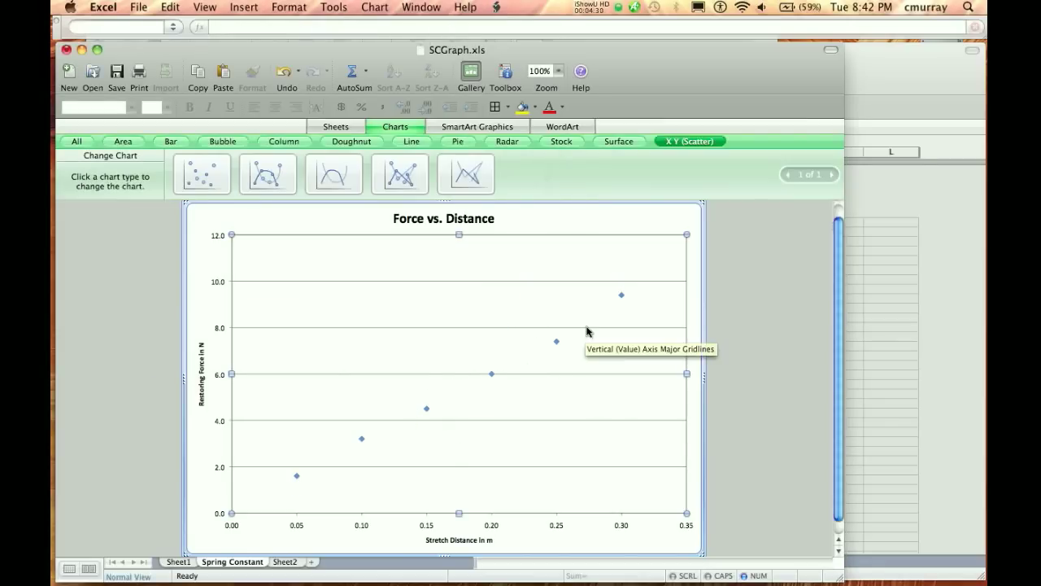
- Give the blue measured series Y error bars in both directions with a fixed value of 0.5 and capped ends
right_click(621, 300)
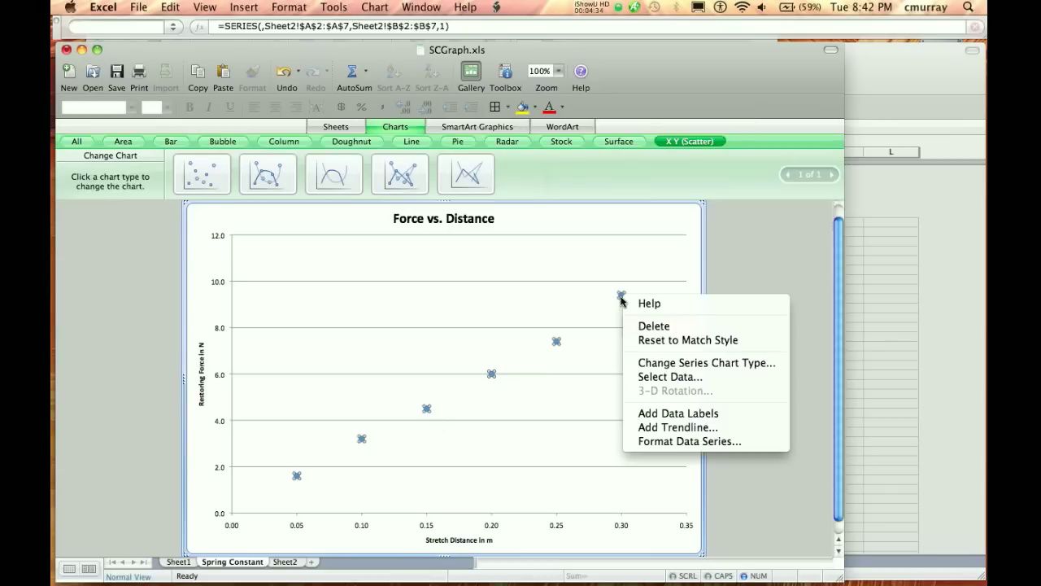
click(684, 442)
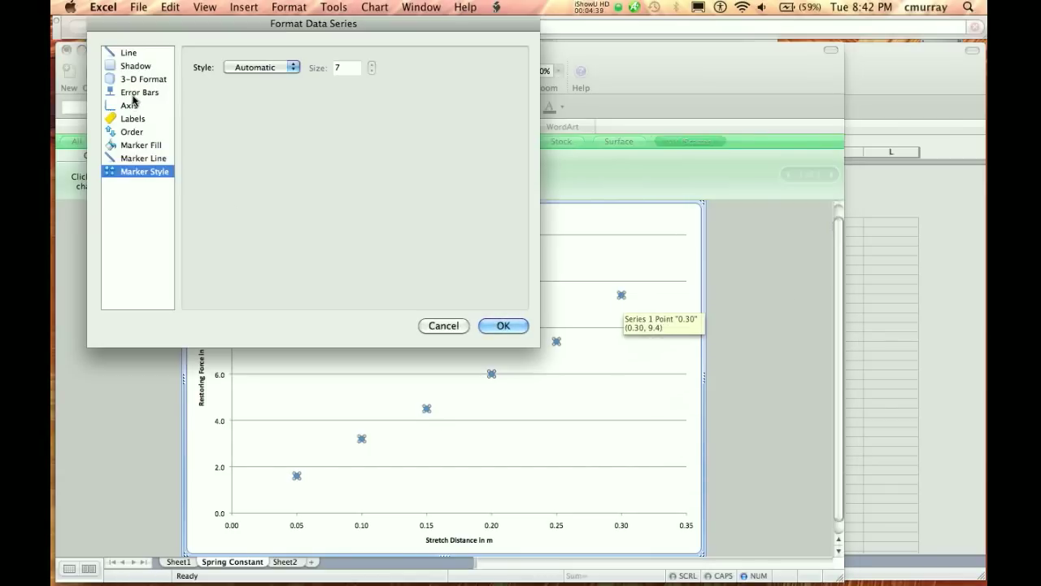
click(132, 93)
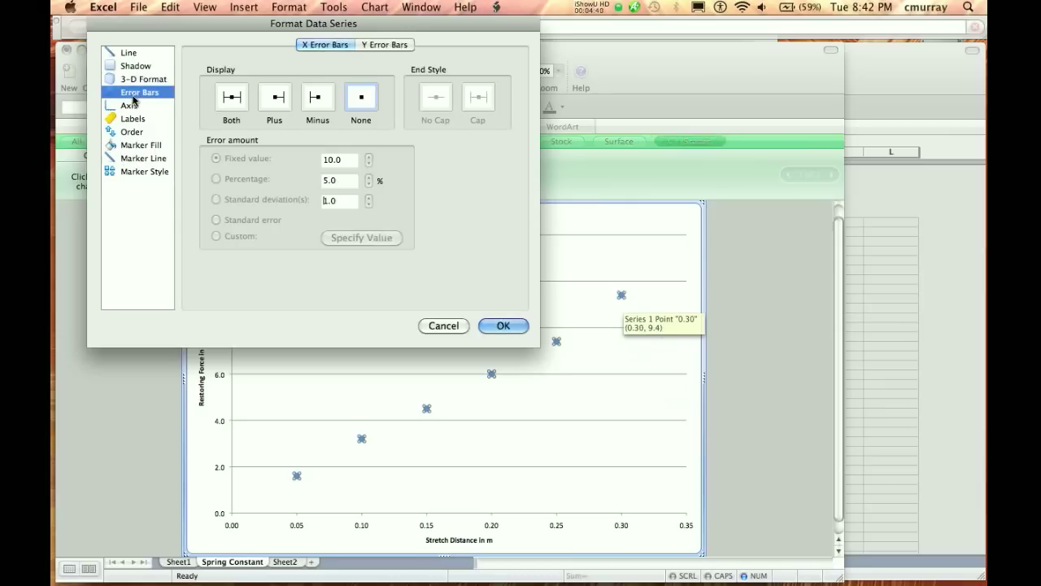
click(396, 45)
click(325, 46)
click(400, 48)
click(236, 100)
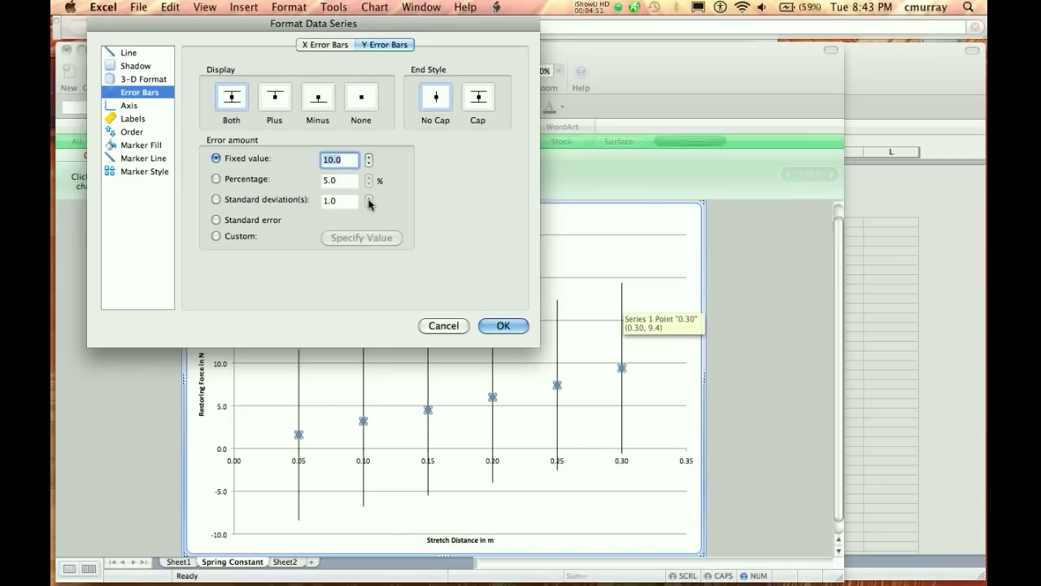
text(.5)
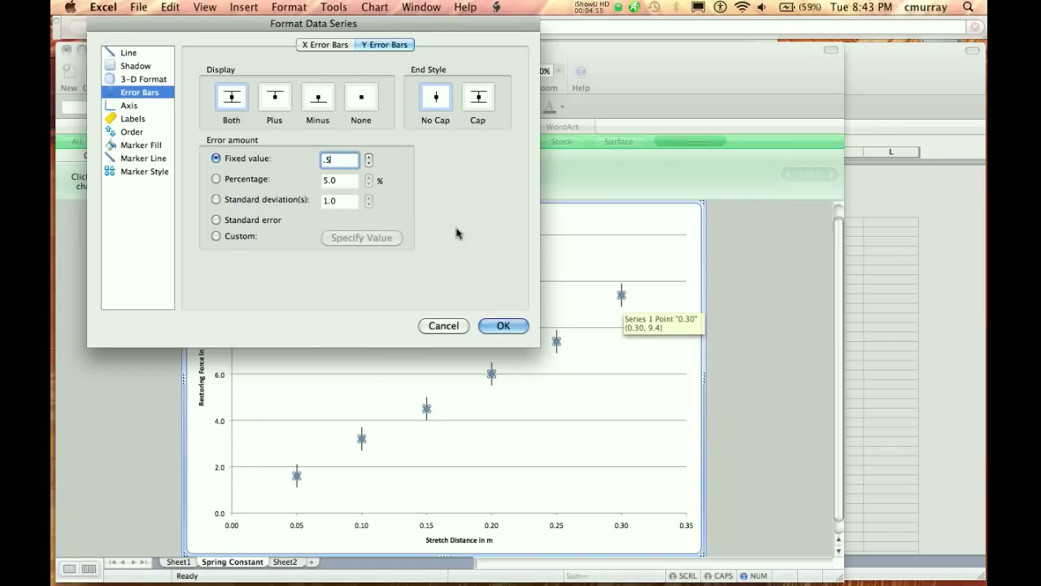
click(482, 101)
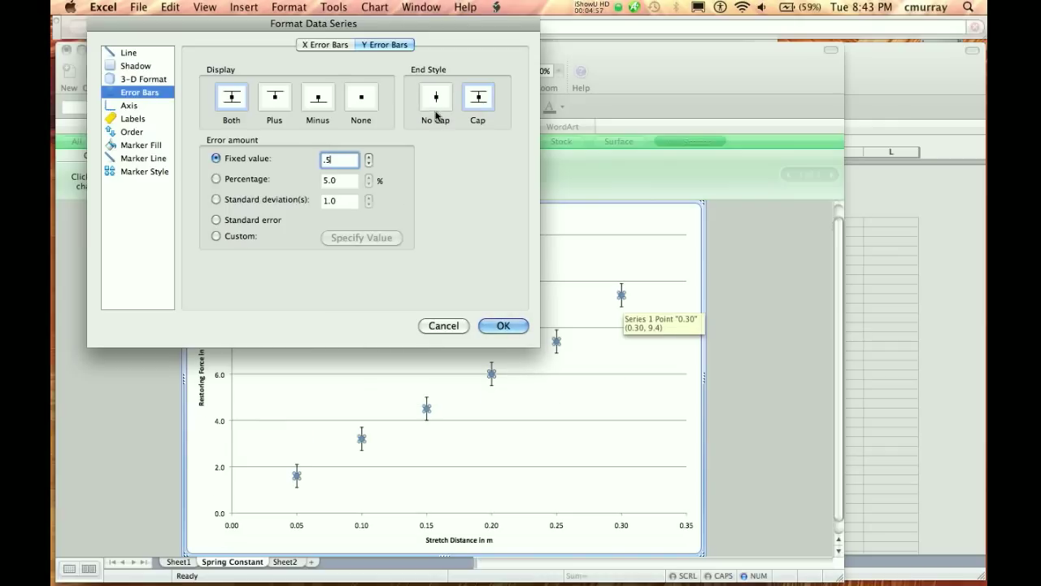
- Apply the error bars, and add a trendline with its equation displayed on the chart to the blue measured series
click(504, 325)
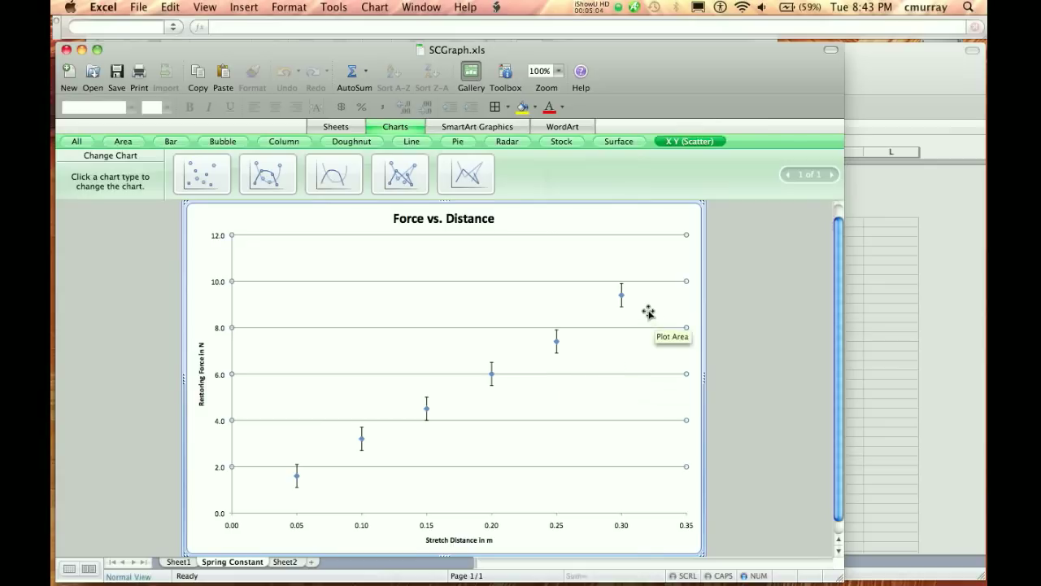
mouse_move(622, 291)
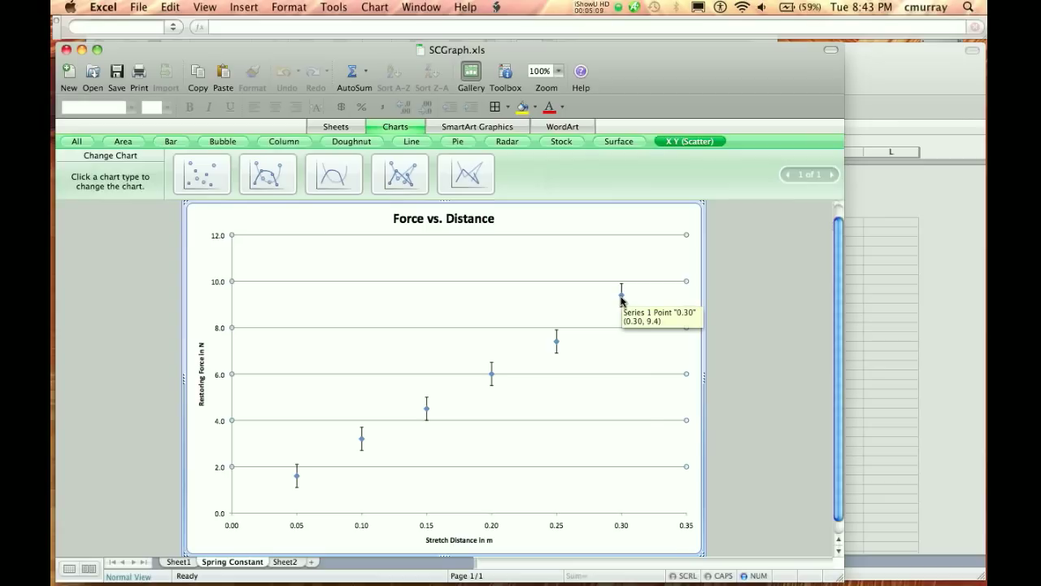
right_click(622, 299)
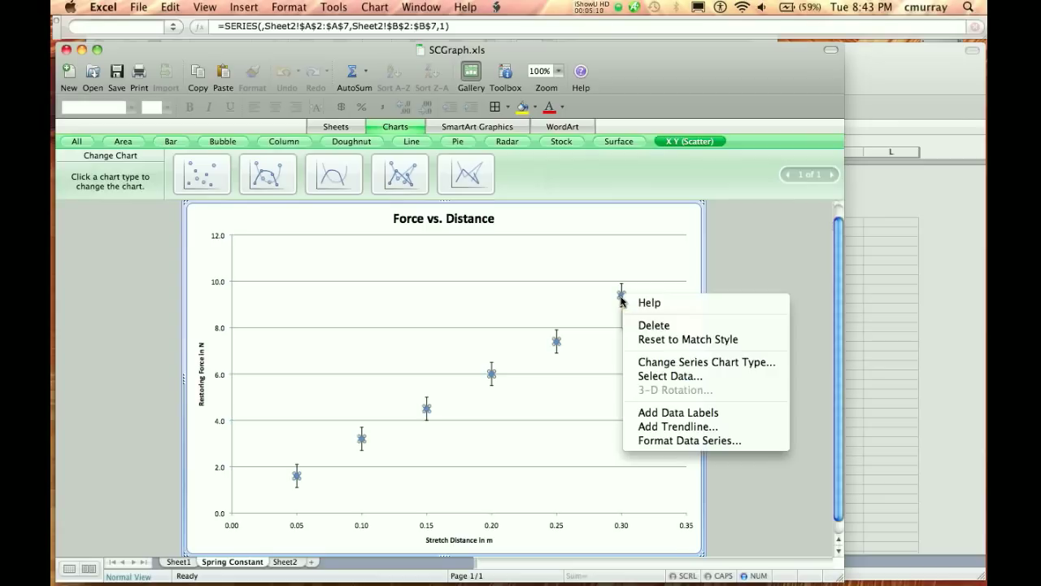
right_click(577, 338)
right_click(557, 348)
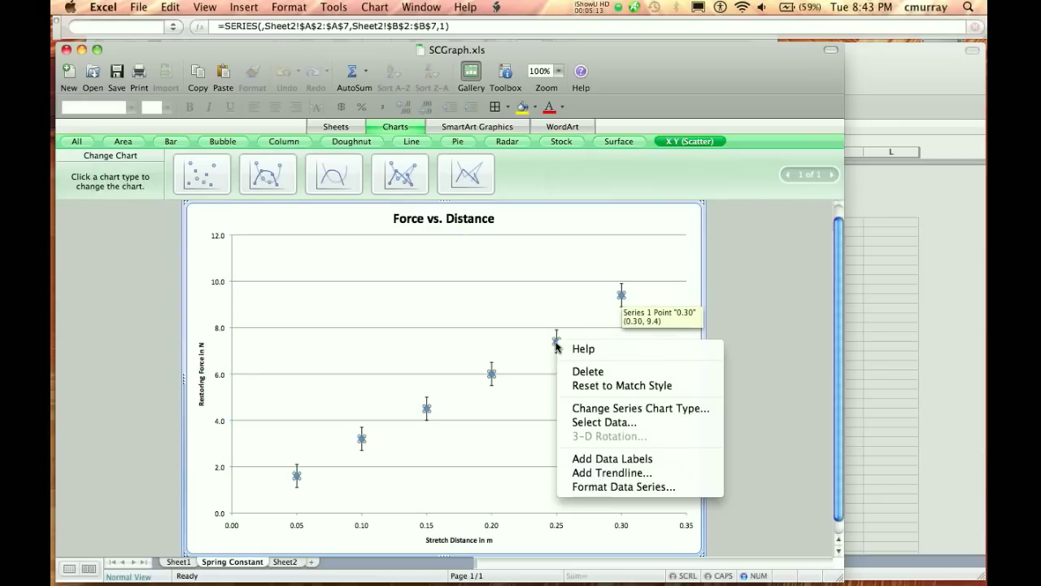
click(600, 472)
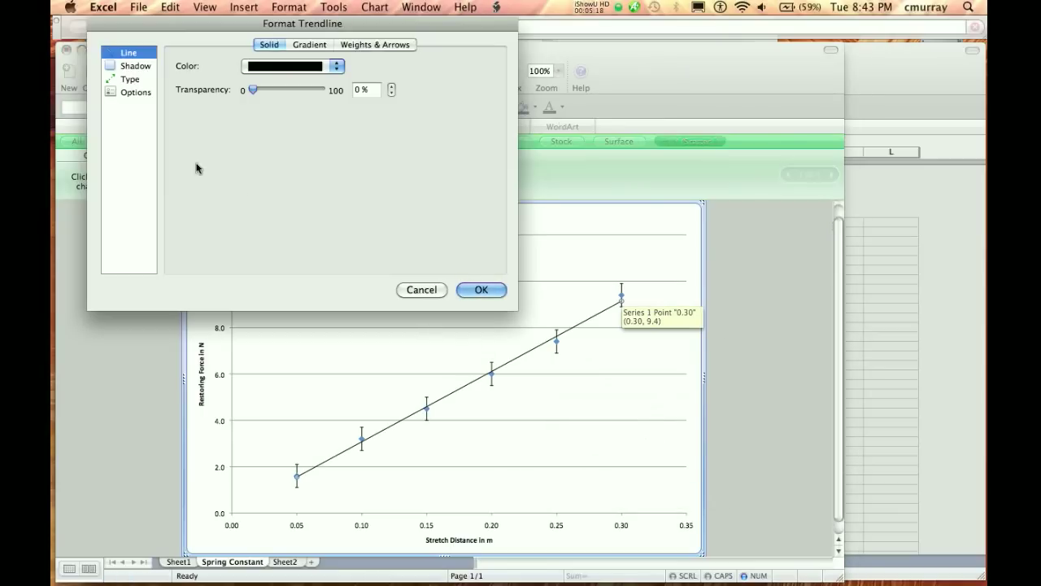
click(132, 95)
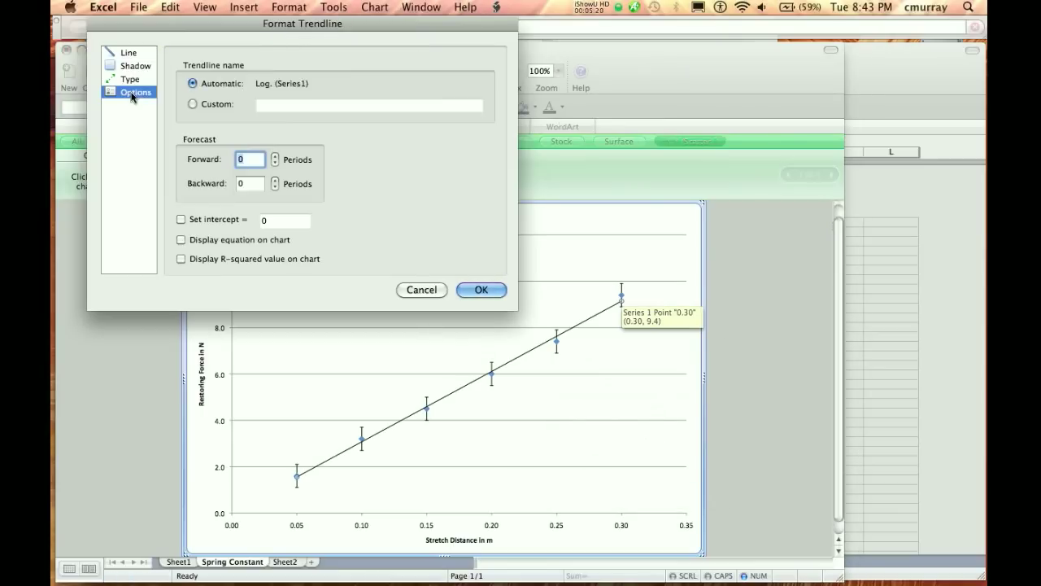
click(218, 242)
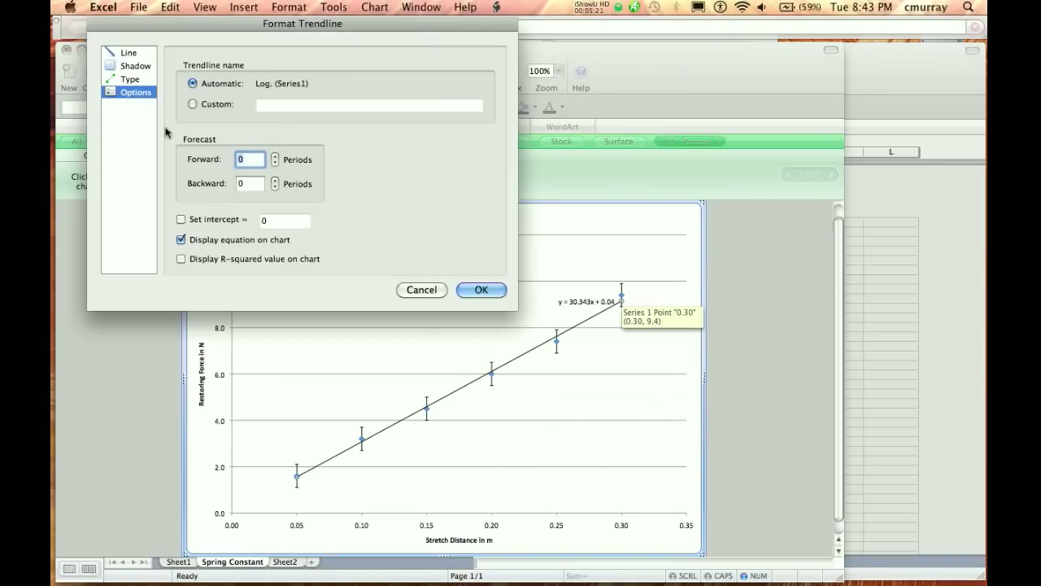
click(484, 293)
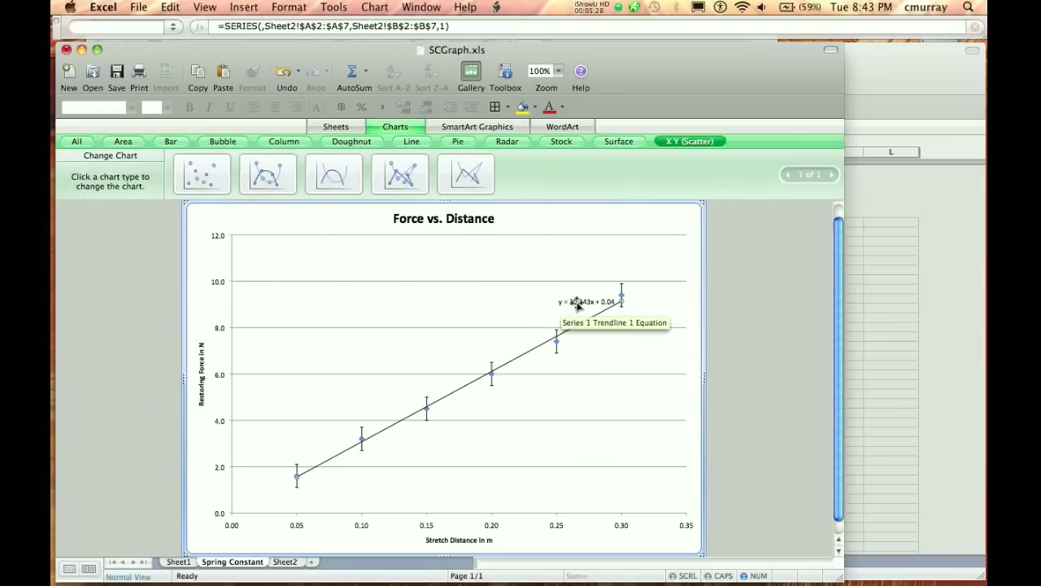
- Move the trendline equation into the empty area above the line and insert "Line of Best Fit:" on its own line before it
drag(577, 305, 459, 308)
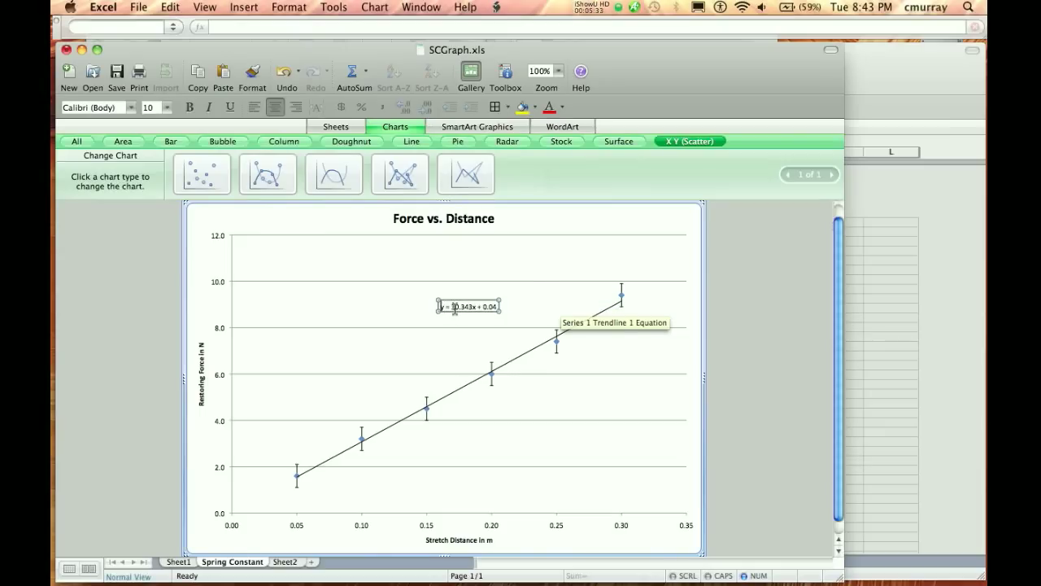
click(454, 308)
text(Line of )
text(Best Fit)
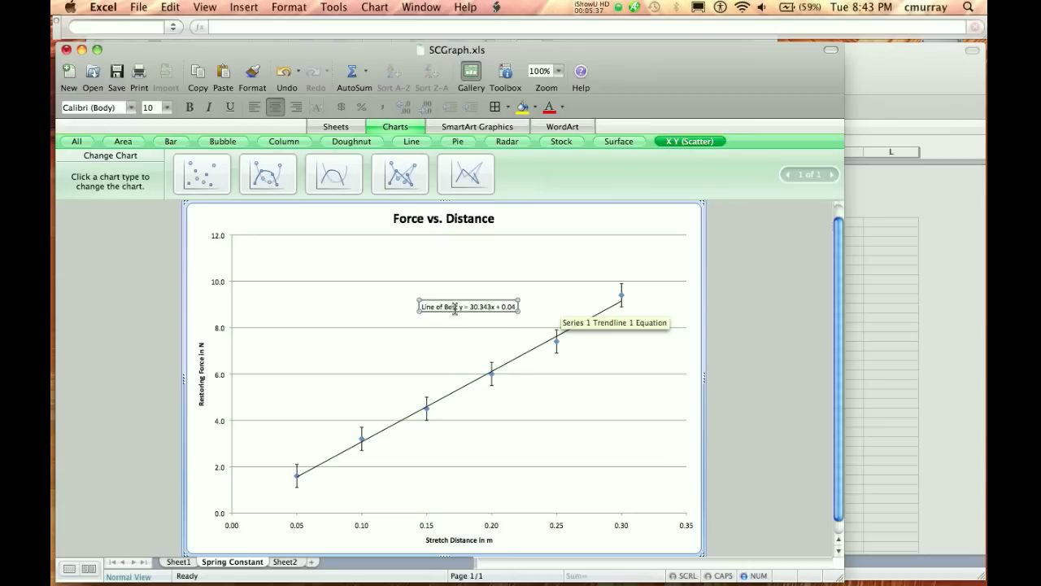
text(:)
key(Return)
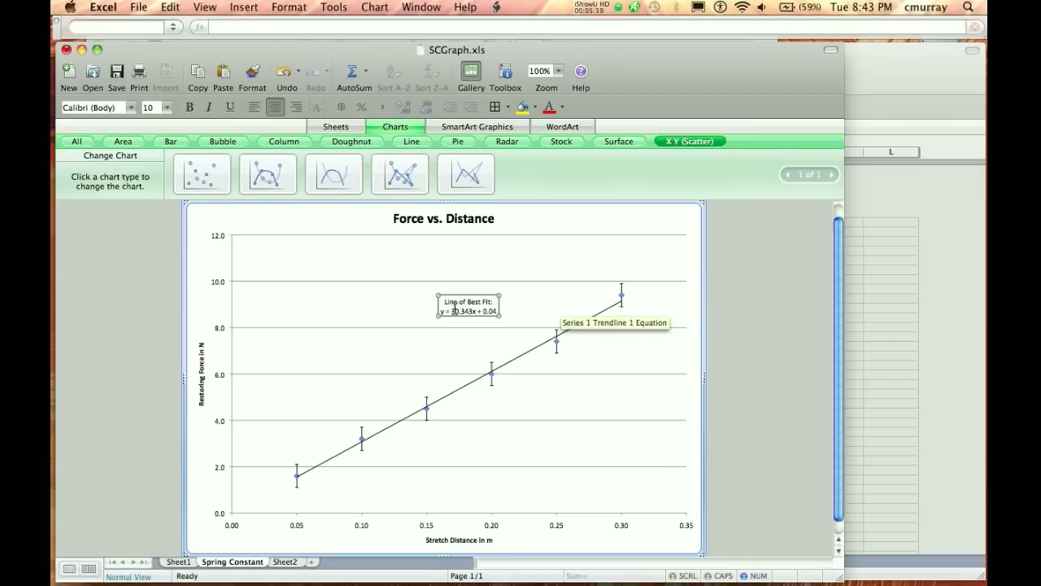
right_click(297, 490)
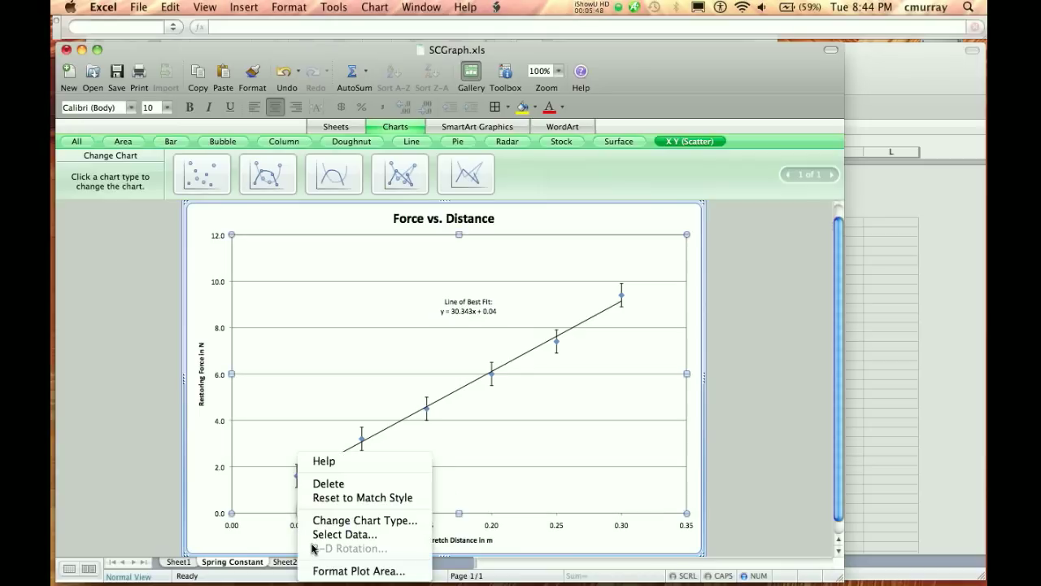
click(275, 510)
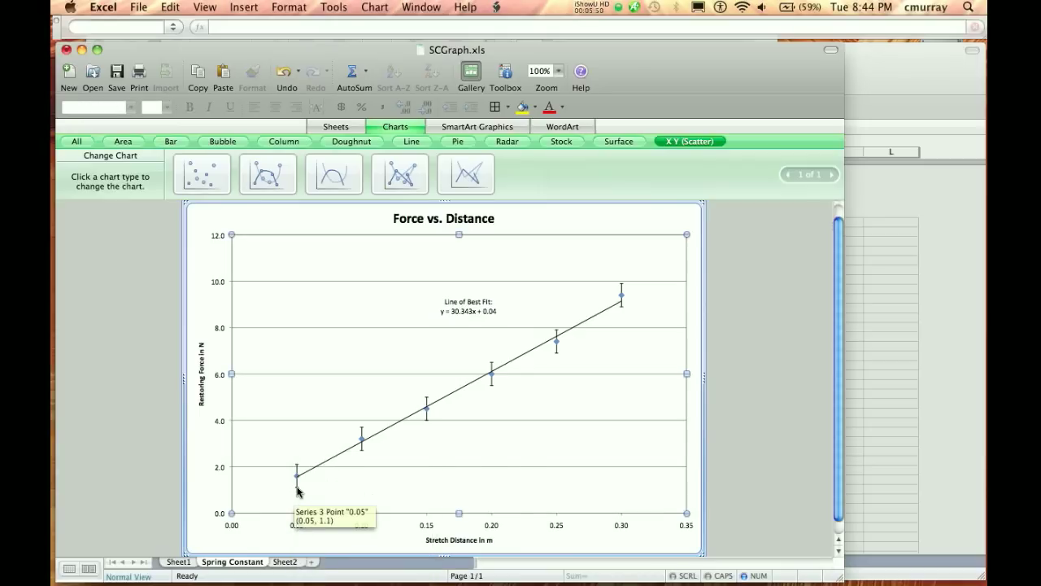
right_click(298, 491)
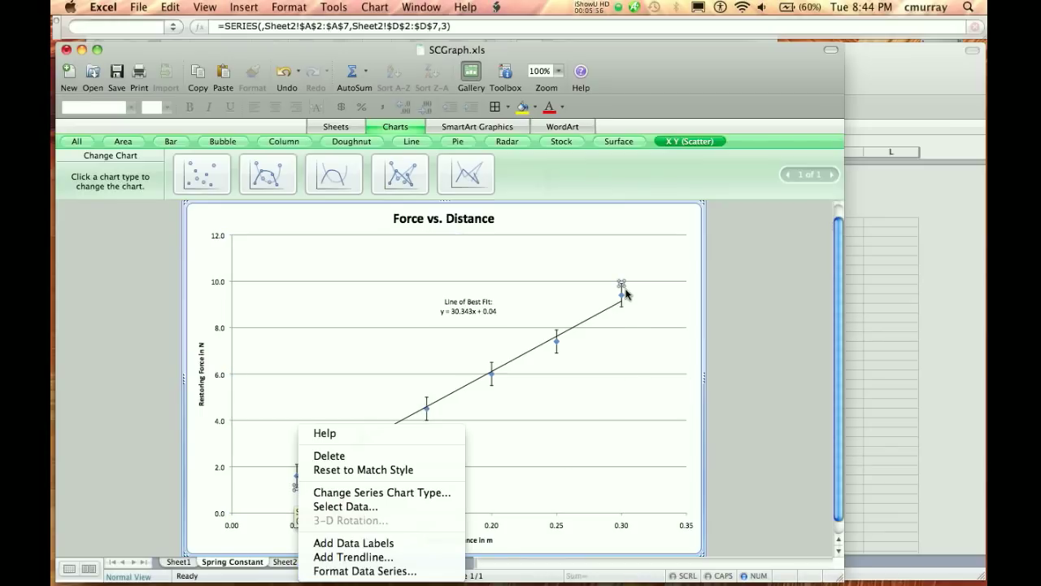
click(381, 572)
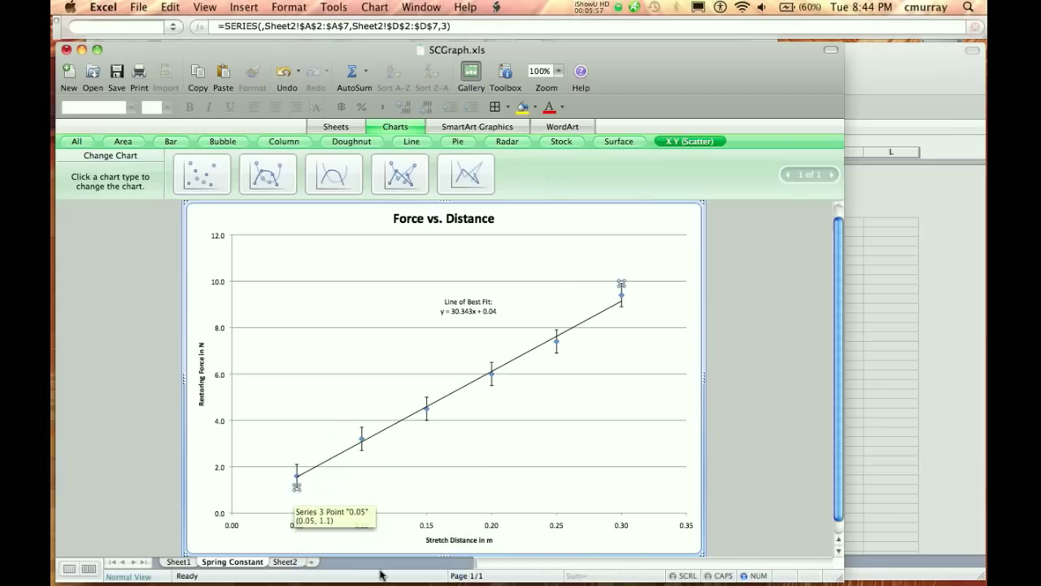
click(444, 325)
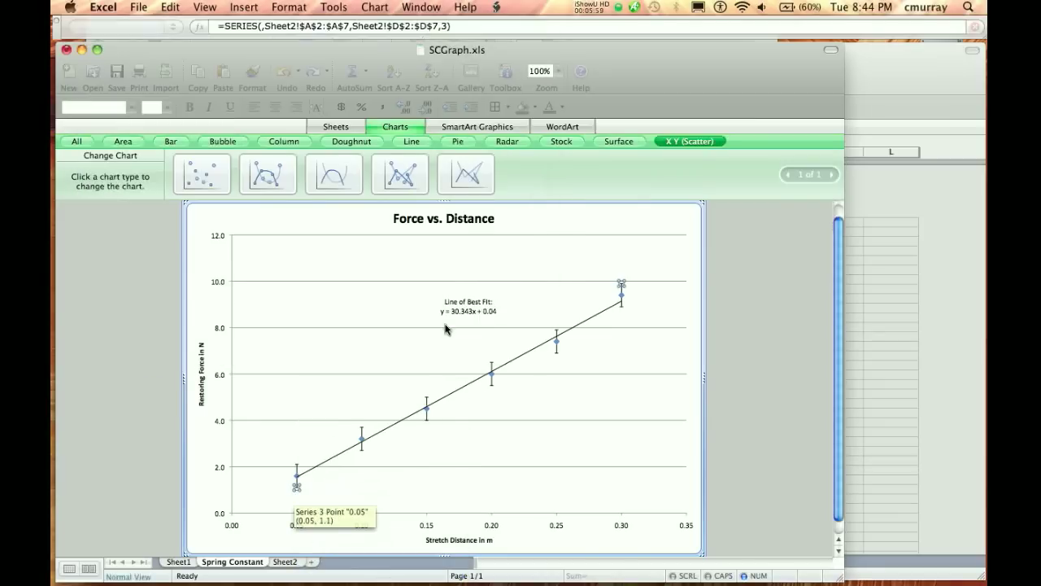
- Add a trendline with its equation displayed on the chart to the hidden Most series, starting from its lowest point at 0.05 m
right_click(295, 493)
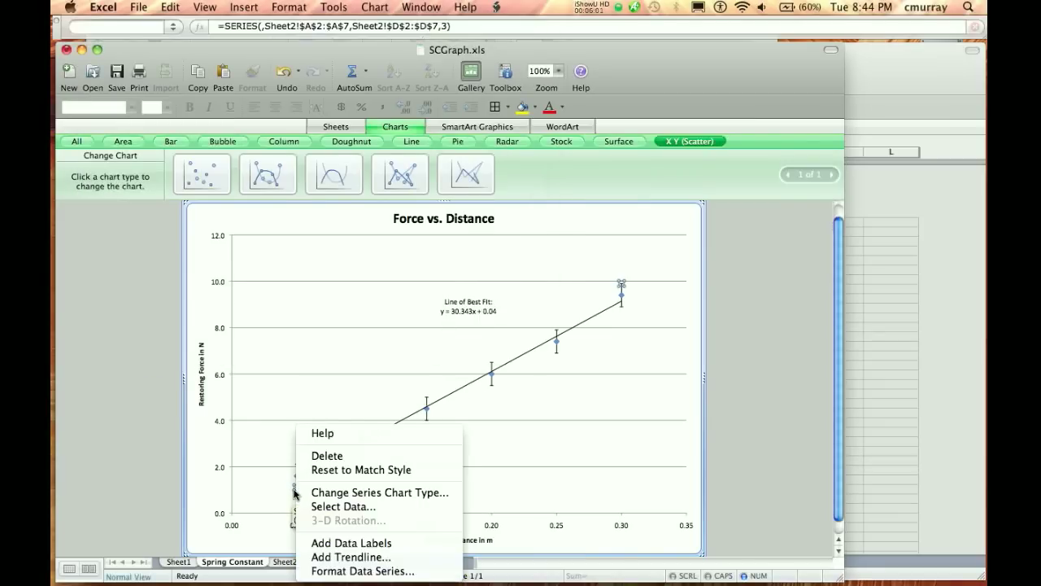
click(334, 557)
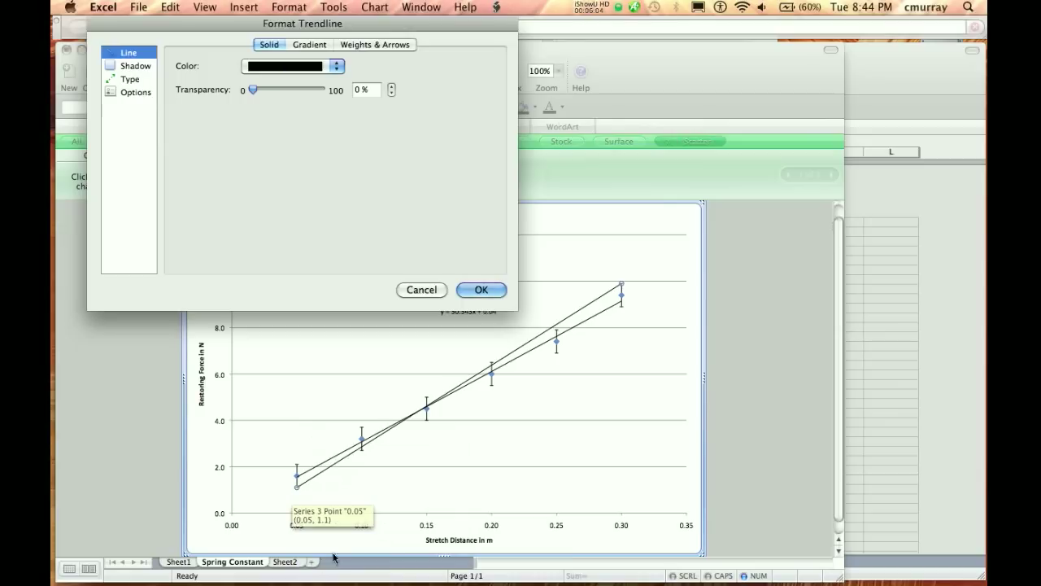
click(135, 92)
click(216, 242)
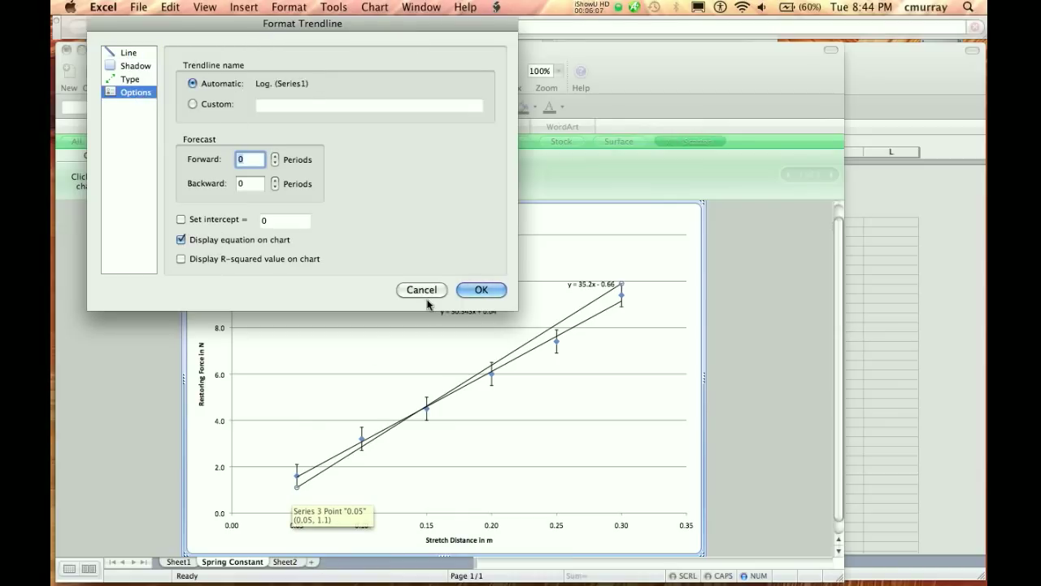
click(480, 289)
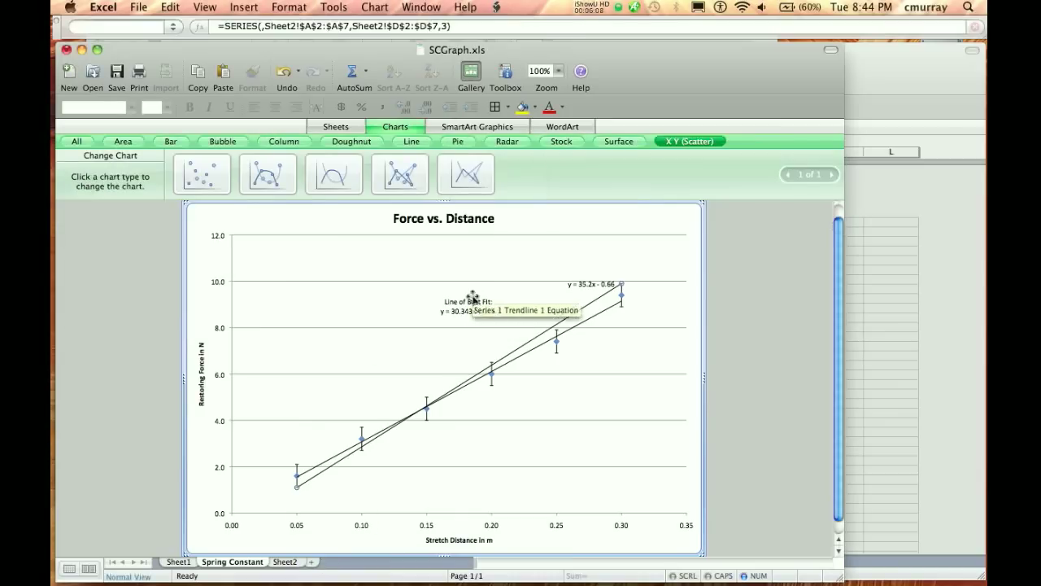
- Move the Most trendline's equation above the line's upper end and insert "Steepest Line:" on its own line before it
click(579, 282)
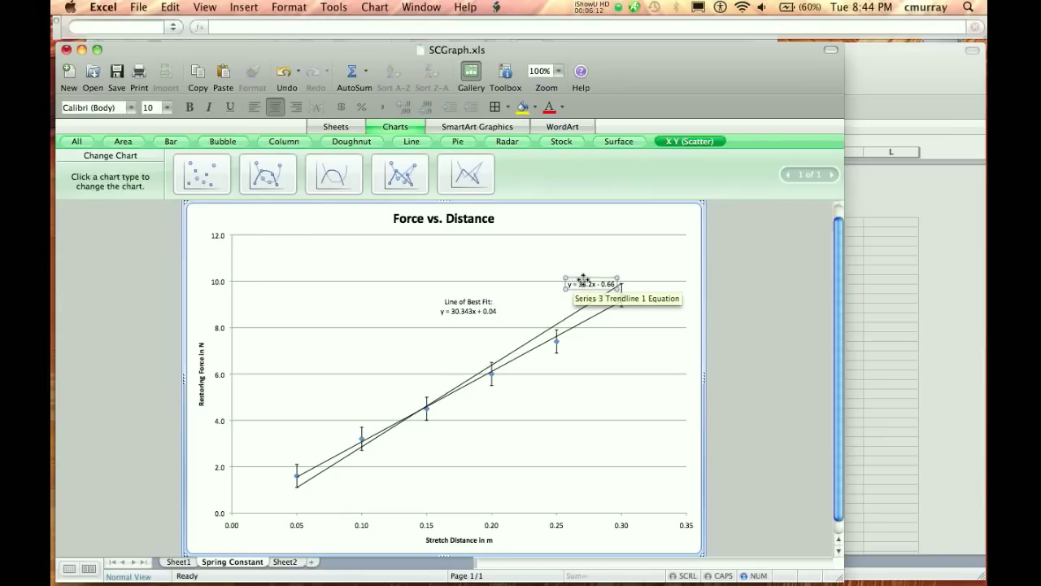
drag(588, 257, 587, 255)
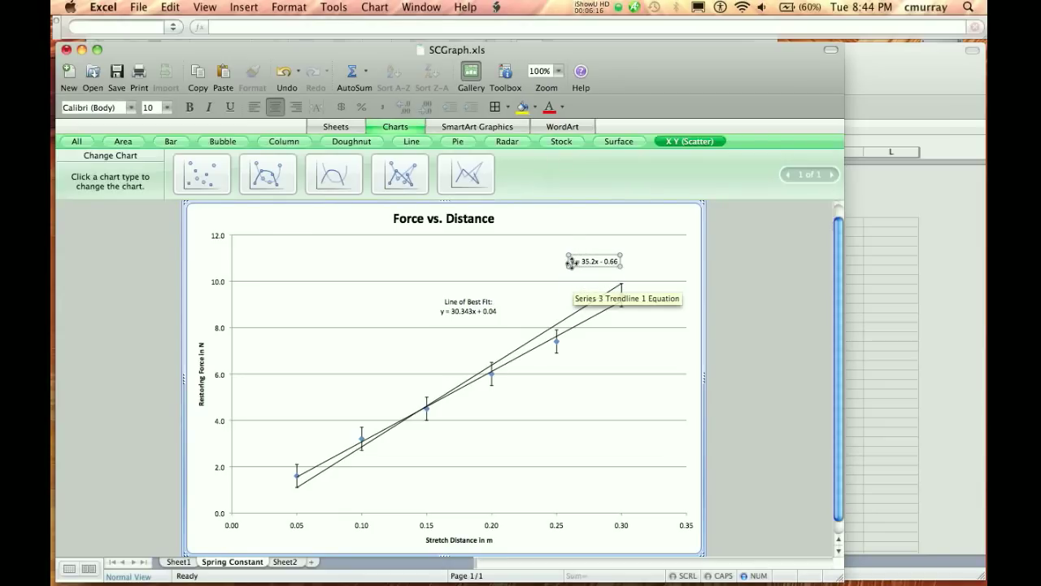
click(574, 261)
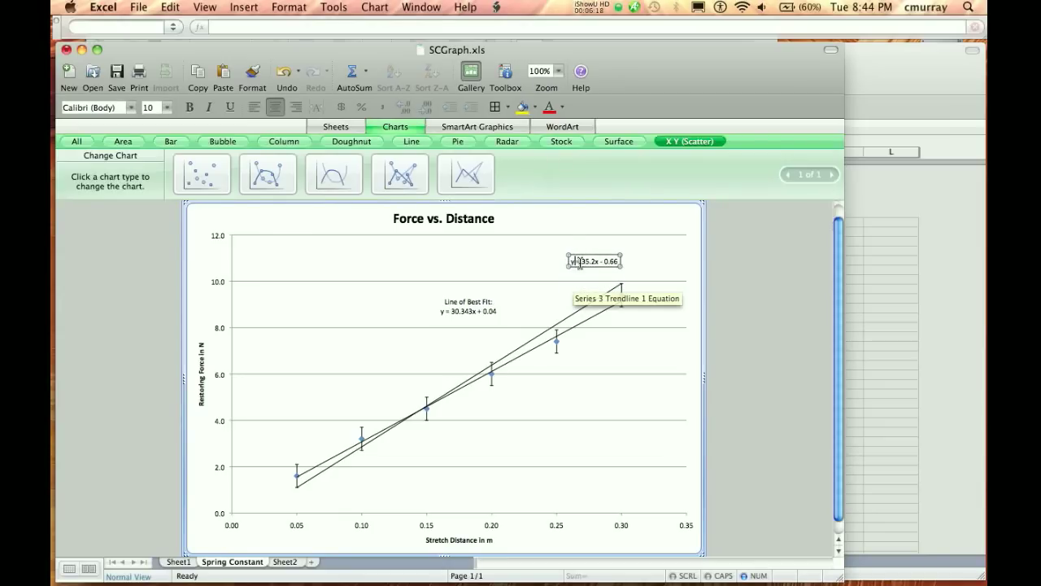
text(Steeper:)
key(BackSpace)
key(BackSpace)
key(BackSpace)
text(st Line:)
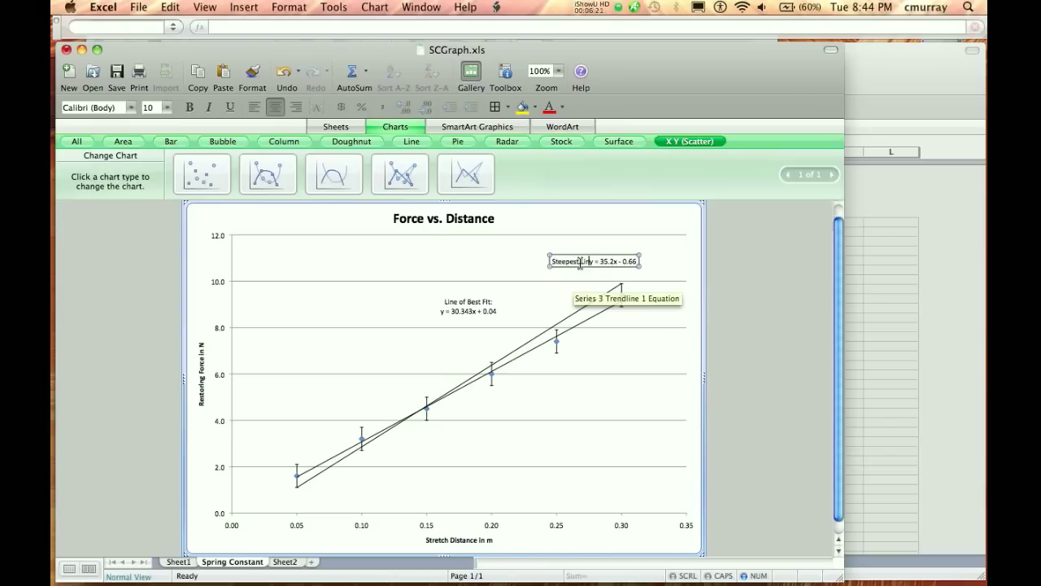
key(Return)
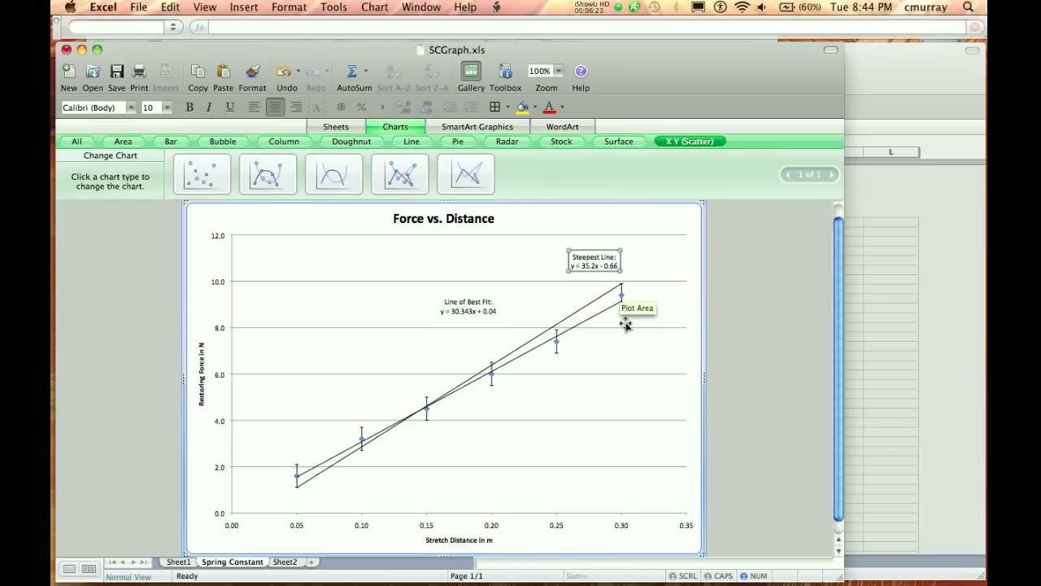
- Add a trendline with its equation displayed on the chart to the hidden Least series
right_click(297, 470)
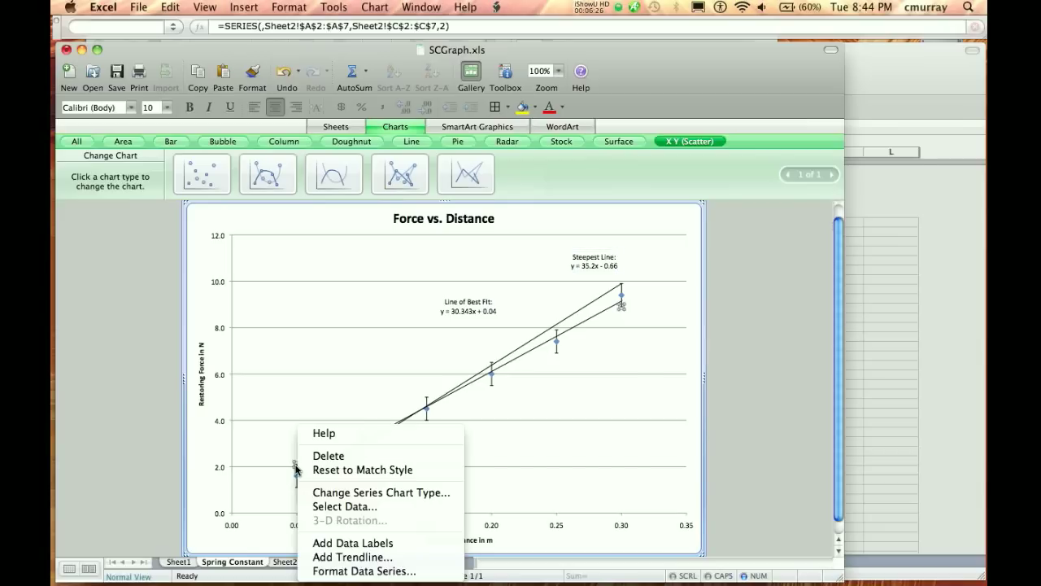
click(352, 557)
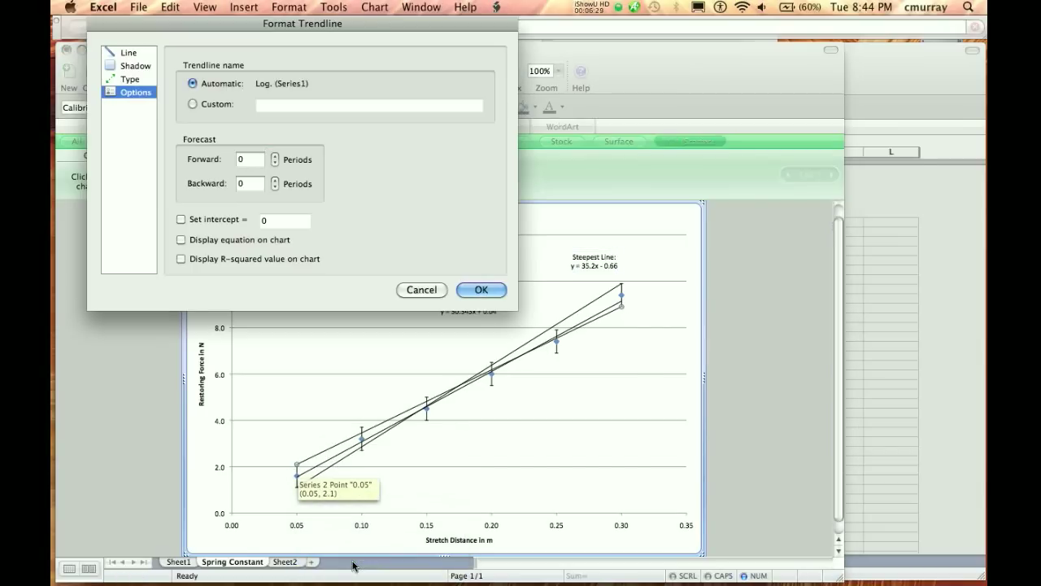
click(245, 240)
click(480, 290)
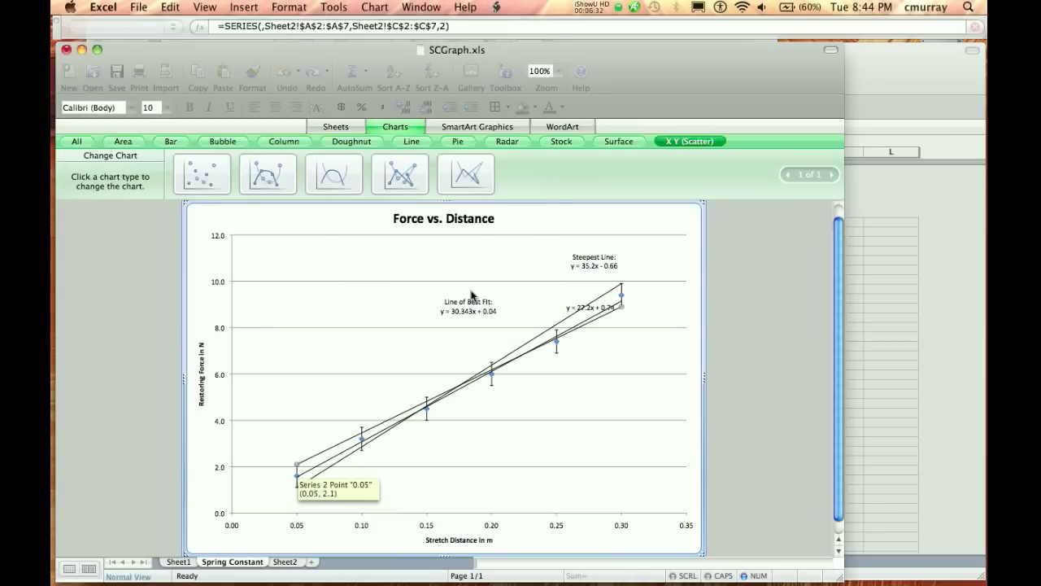
- Move the Least trendline's equation below the lines' upper end and insert "Least Steep Line:" on its own line before it
click(580, 311)
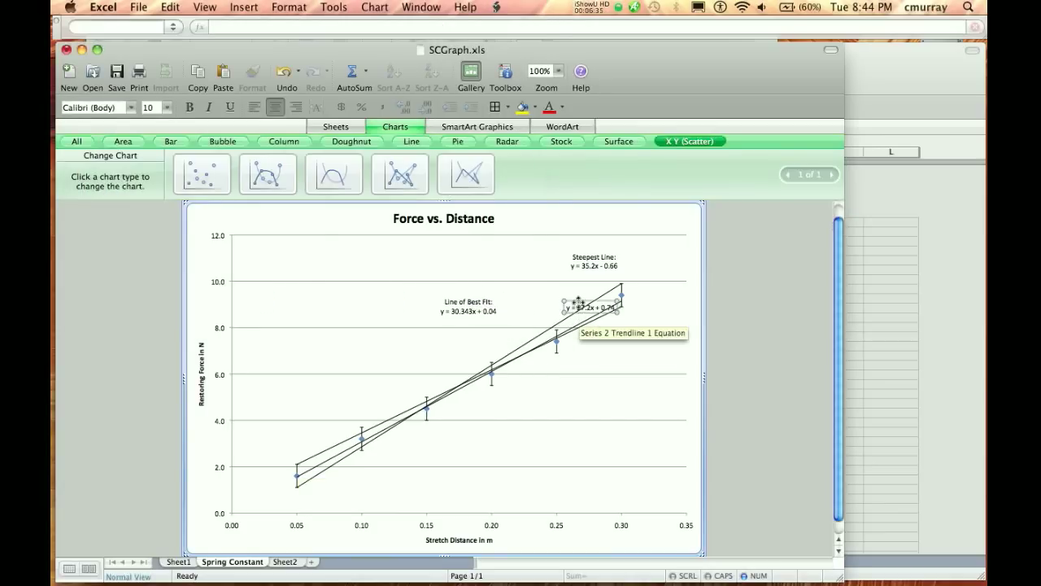
drag(609, 347, 610, 348)
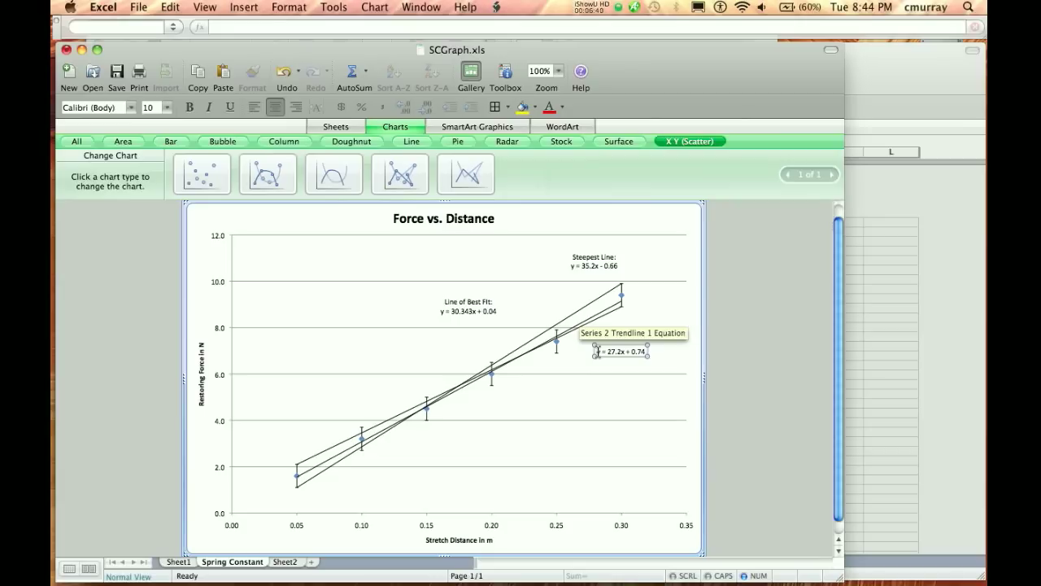
click(624, 357)
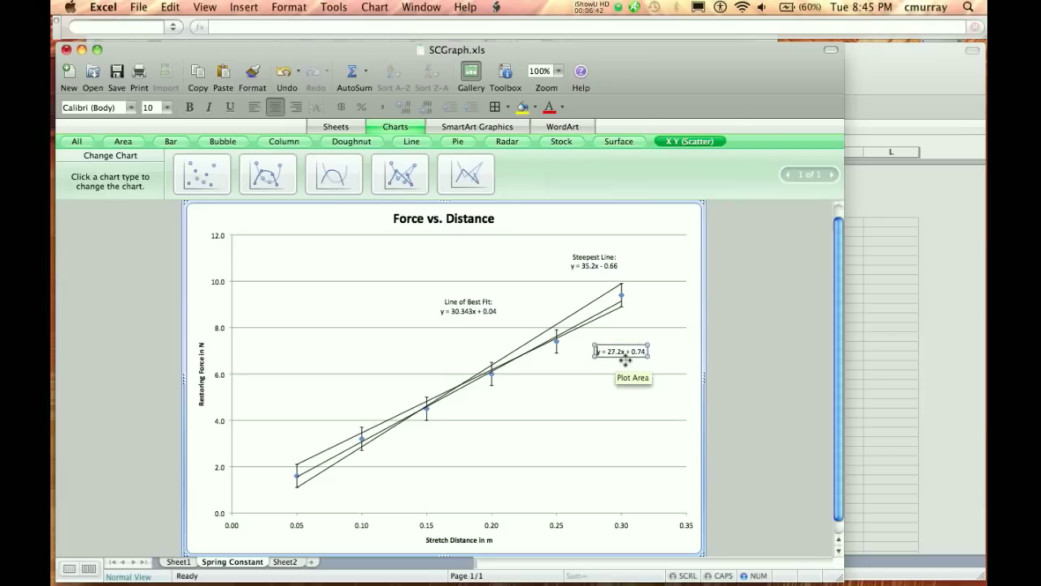
text(Least Ste)
text(ep Line:)
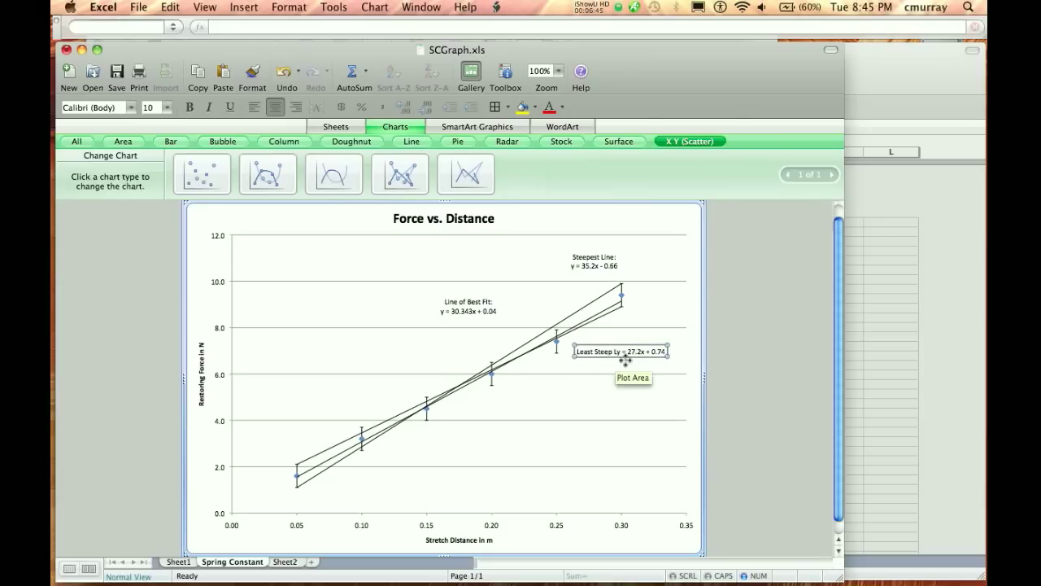
key(Return)
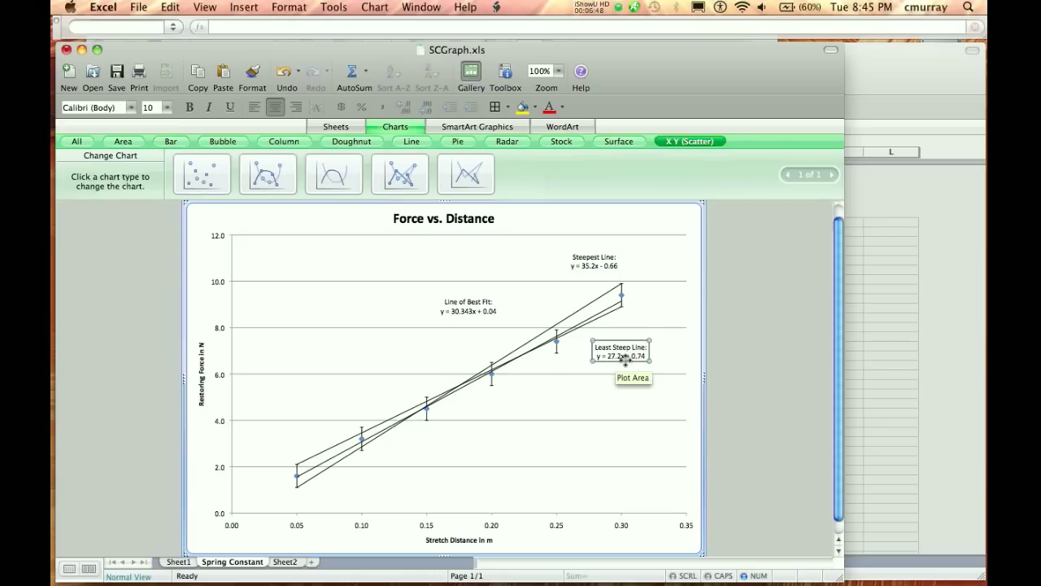
click(643, 409)
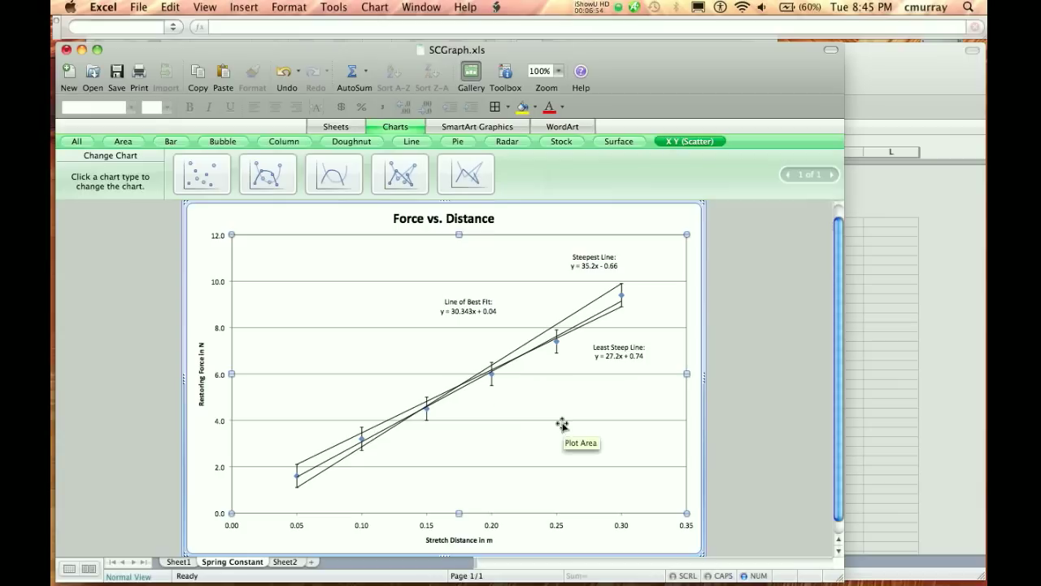
click(204, 7)
mouse_move(209, 26)
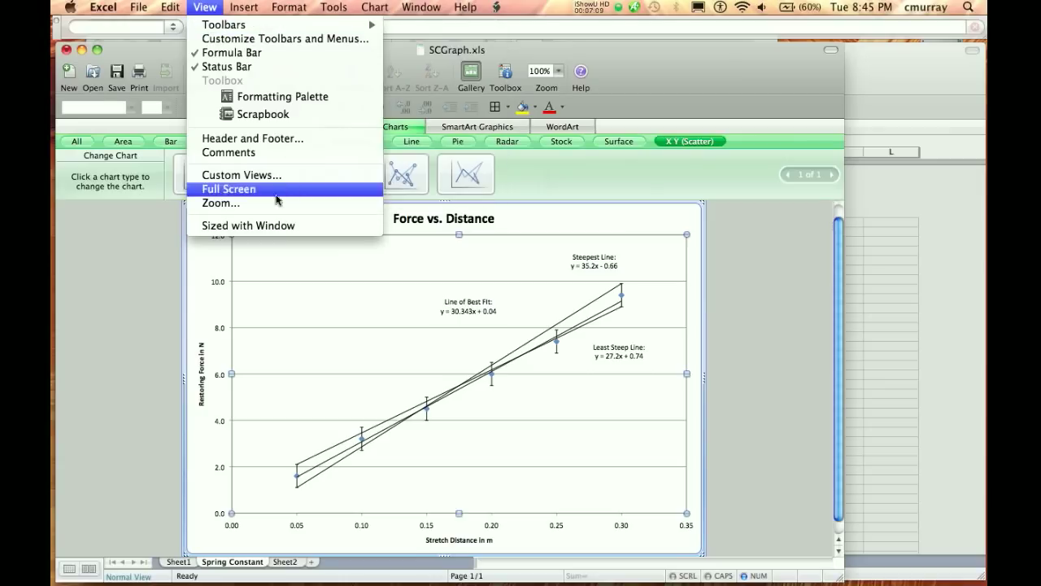
- Show the Drawing tools and insert an empty text box in the chart's blank area above the 0.05 m data point
click(348, 276)
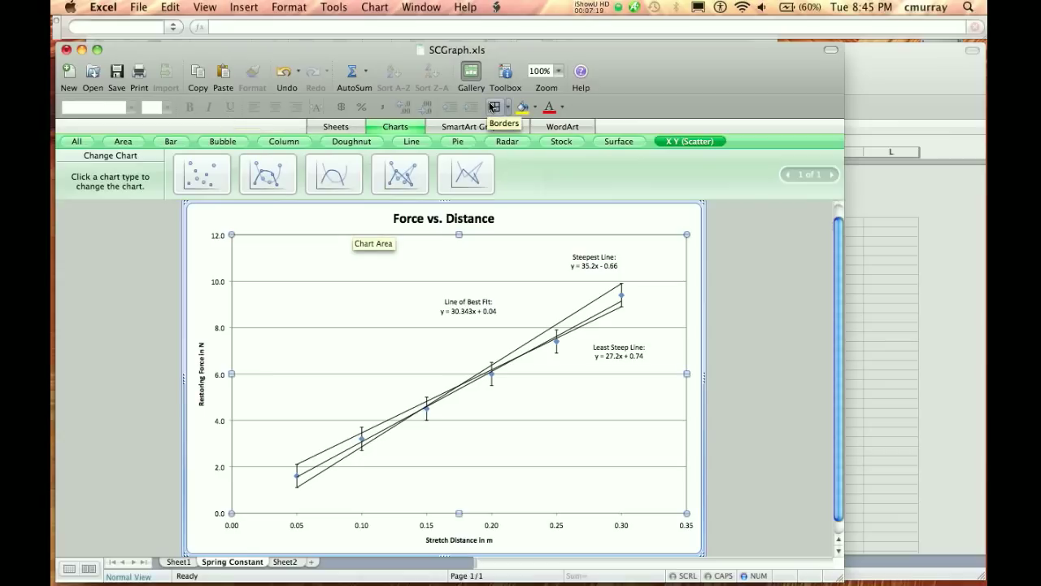
click(343, 10)
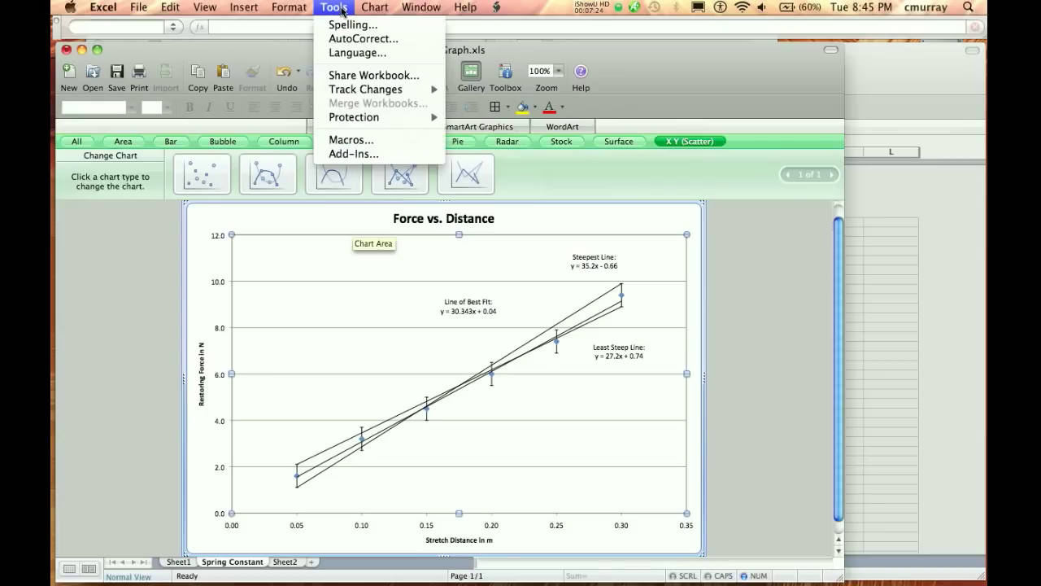
mouse_move(290, 13)
mouse_move(256, 13)
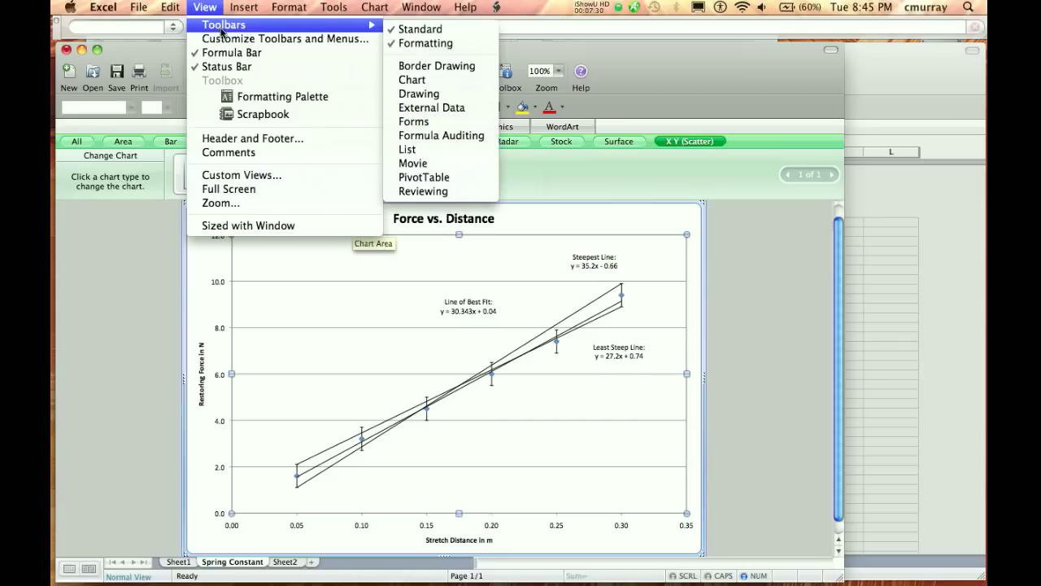
click(433, 93)
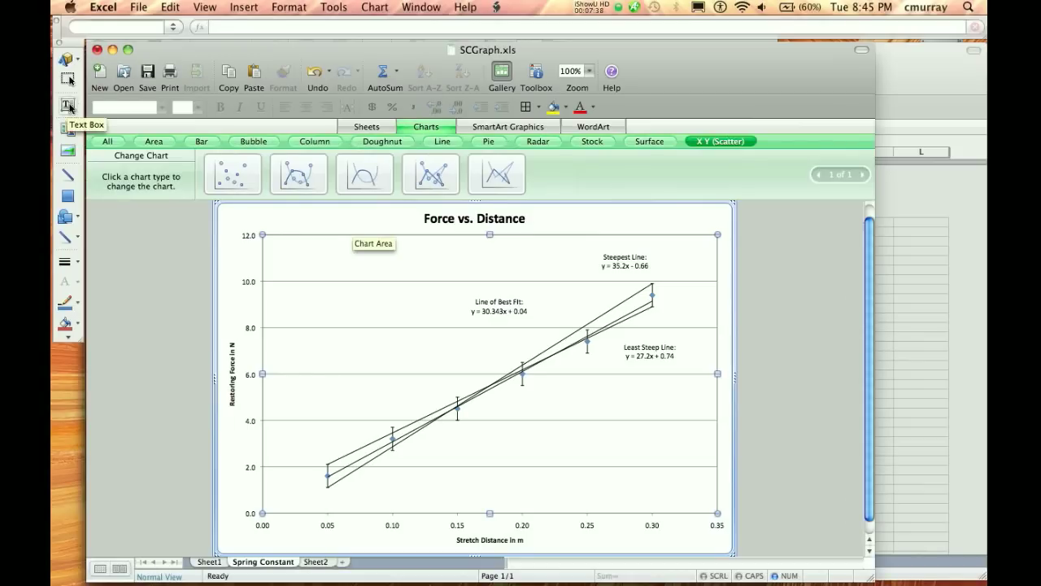
click(70, 104)
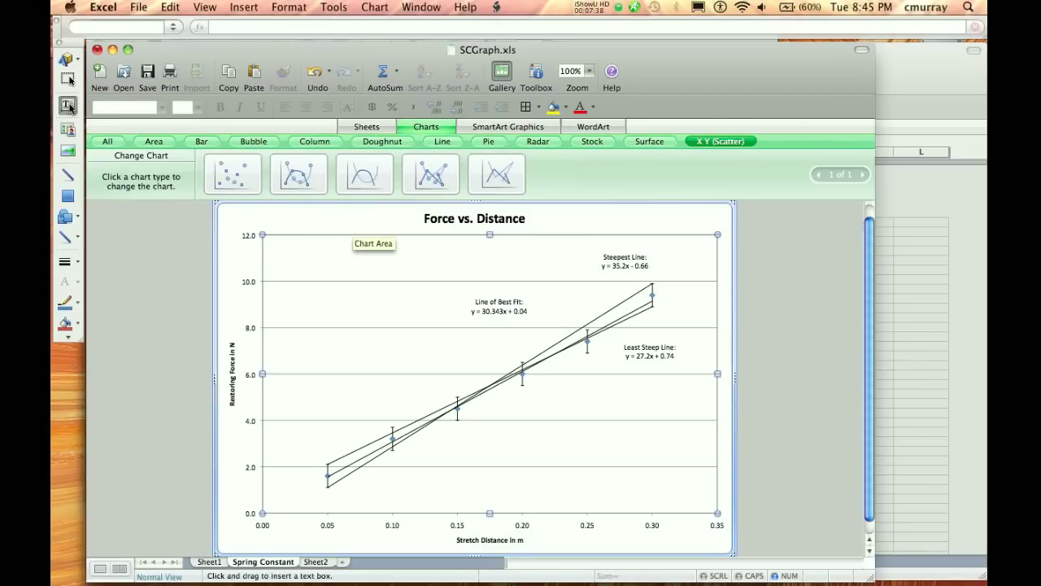
click(308, 307)
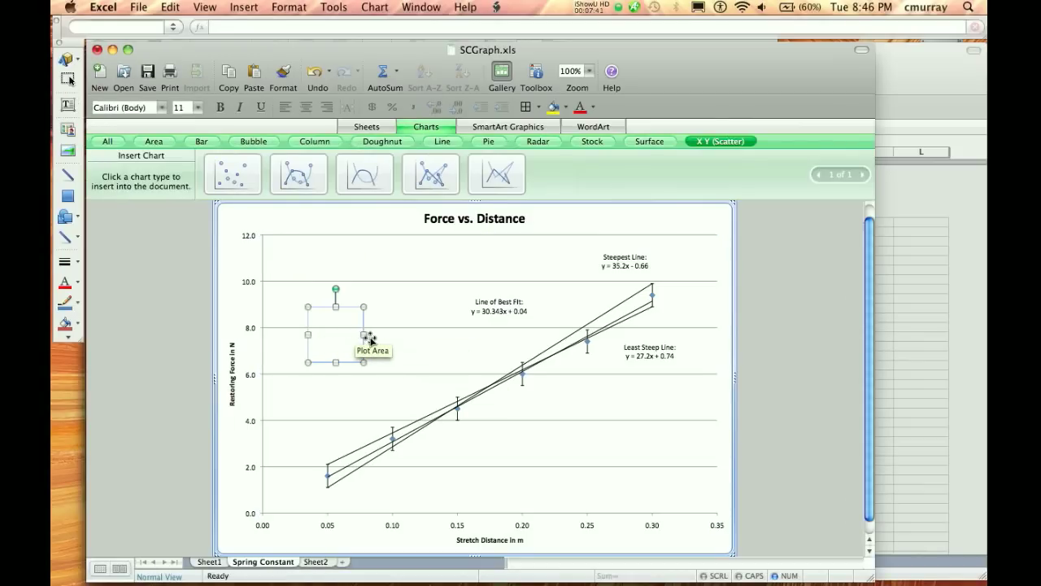